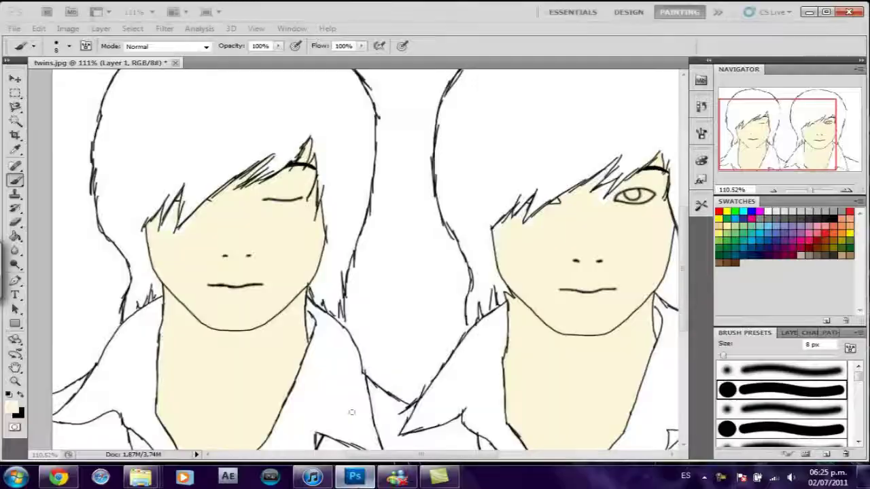
Zoom to 400% and pan to the right boy's eyes and fringe
key(z)
click(191, 259)
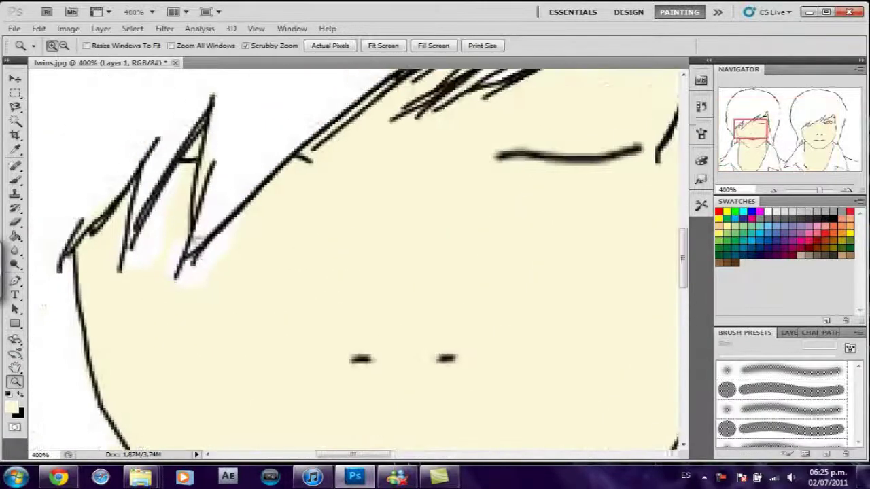
key(b)
drag(257, 219, 324, 255)
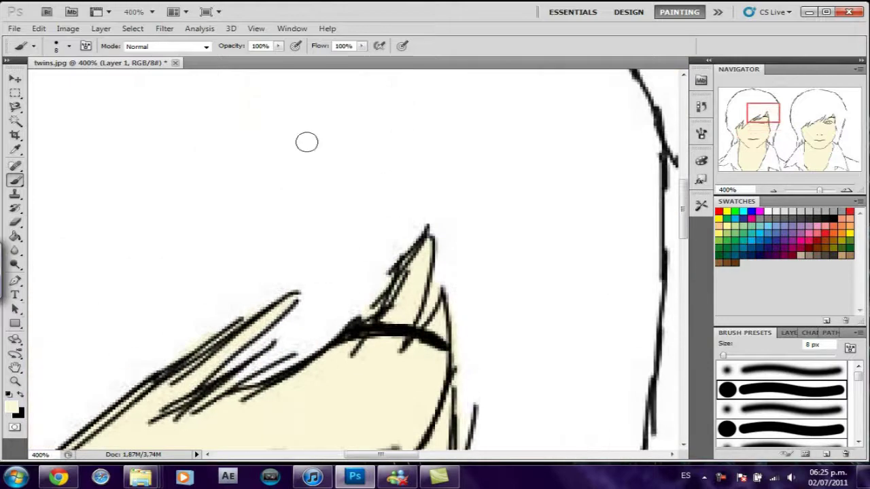
scroll(471, 185, down, 3)
scroll(472, 170, down, 3)
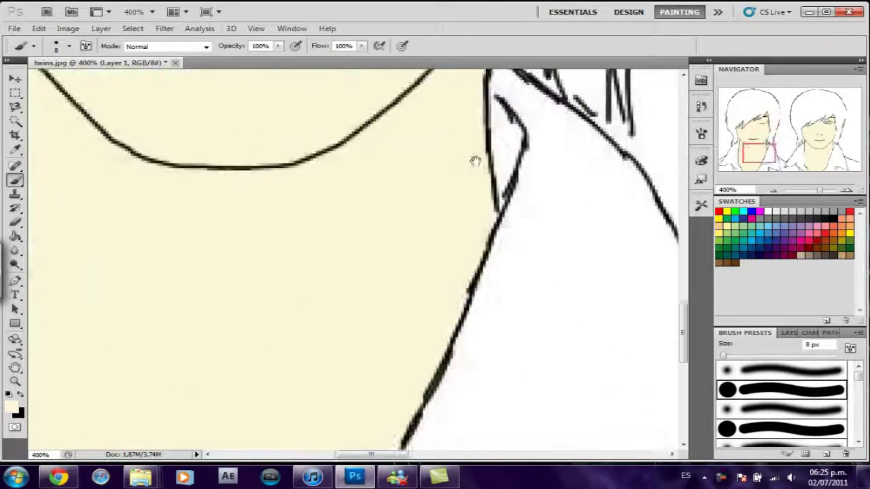
scroll(471, 334, down, 3)
drag(483, 307, 272, 210)
drag(470, 297, 346, 281)
scroll(346, 281, up, 2)
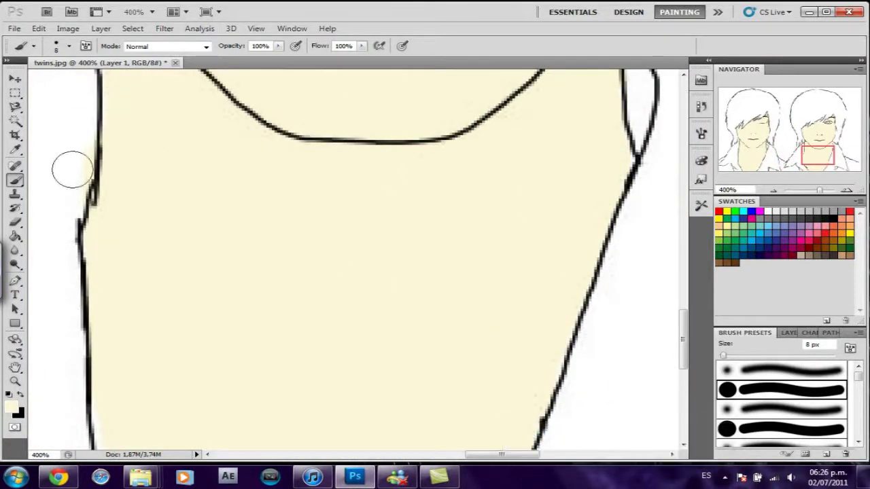
scroll(329, 310, up, 5)
drag(396, 213, 483, 340)
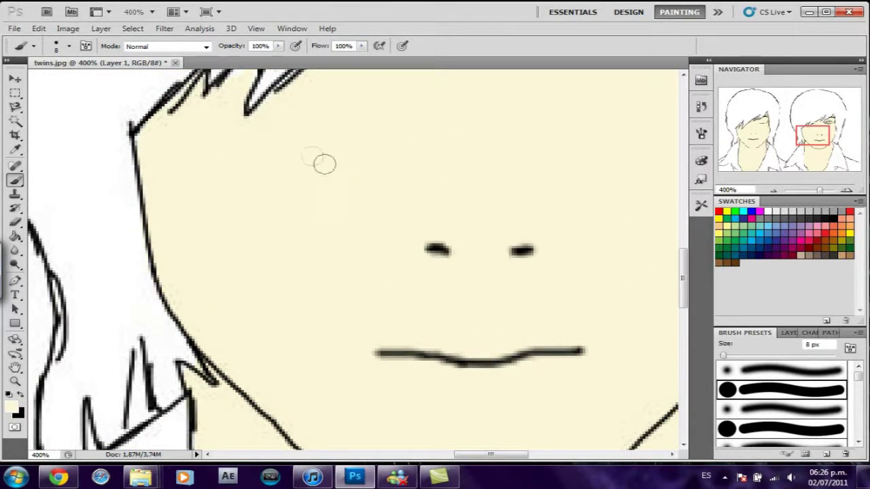
drag(322, 163, 235, 326)
Set a 2 px brush and fill the white gaps under the fringe with cream
right_click(163, 254)
drag(163, 254, 159, 255)
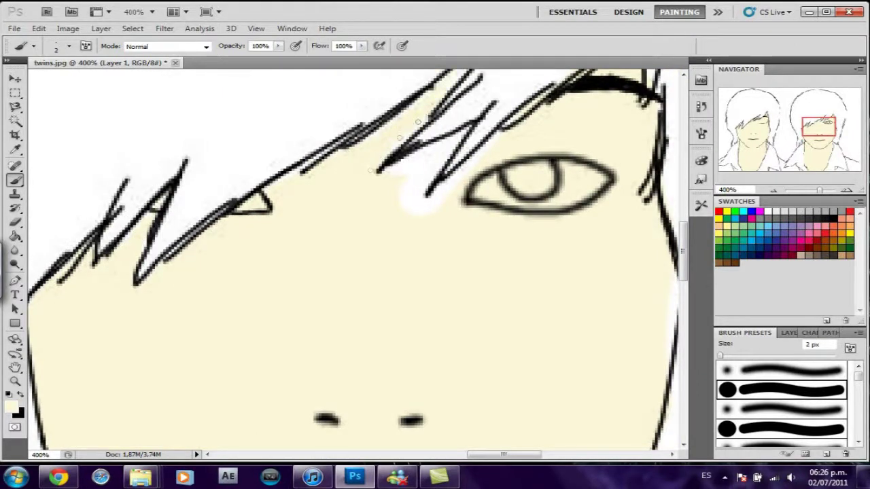
drag(418, 121, 367, 165)
drag(339, 239, 371, 251)
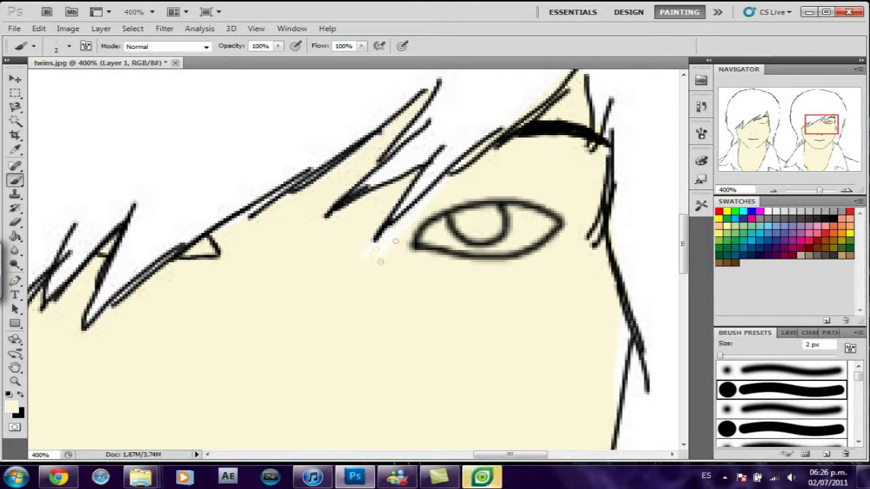
drag(374, 239, 369, 261)
Paint the inside of the right boy's eye white
drag(561, 130, 534, 195)
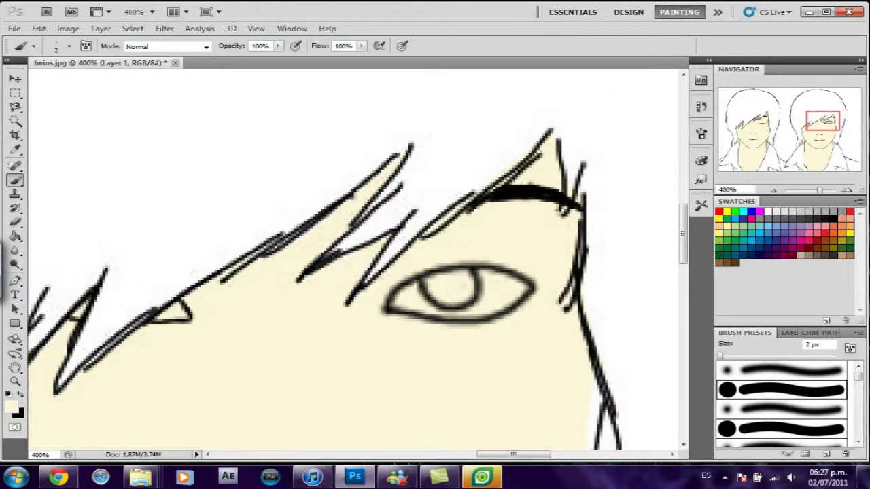
drag(457, 326, 475, 257)
drag(408, 204, 469, 200)
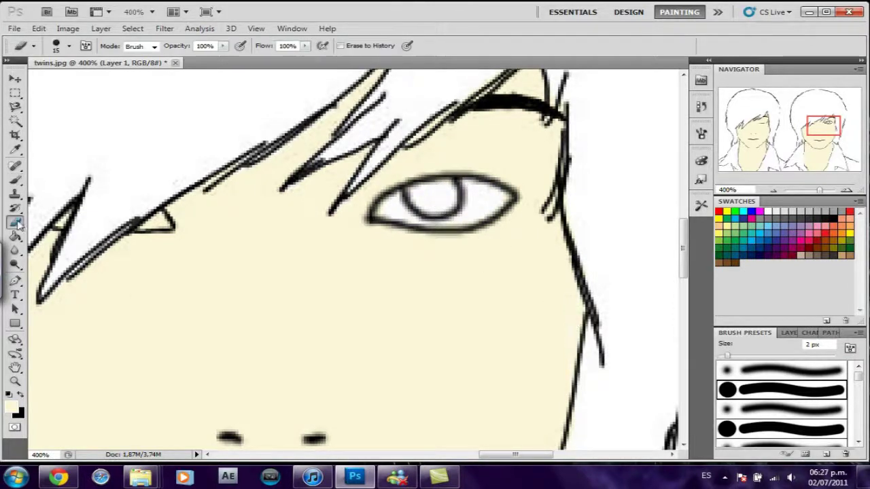
Adjust the eraser and brush sizes, then fit the whole image in the window
key(e)
right_click(227, 283)
key(Escape)
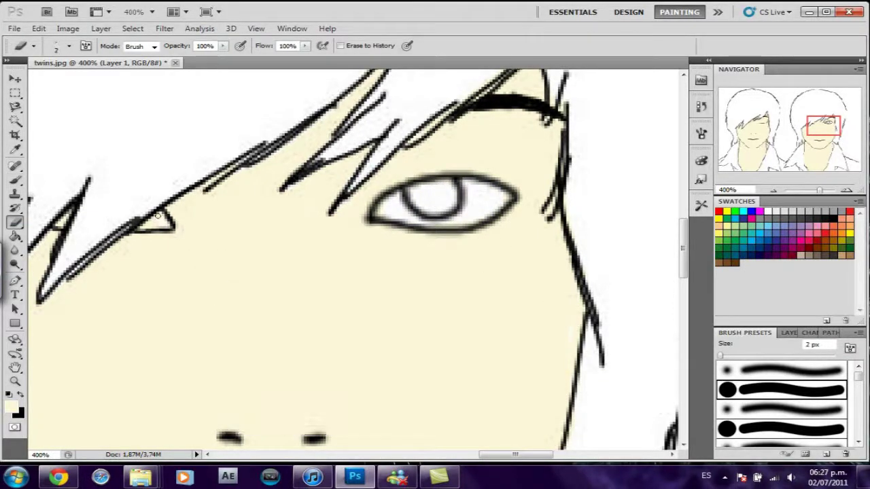
drag(435, 348, 485, 401)
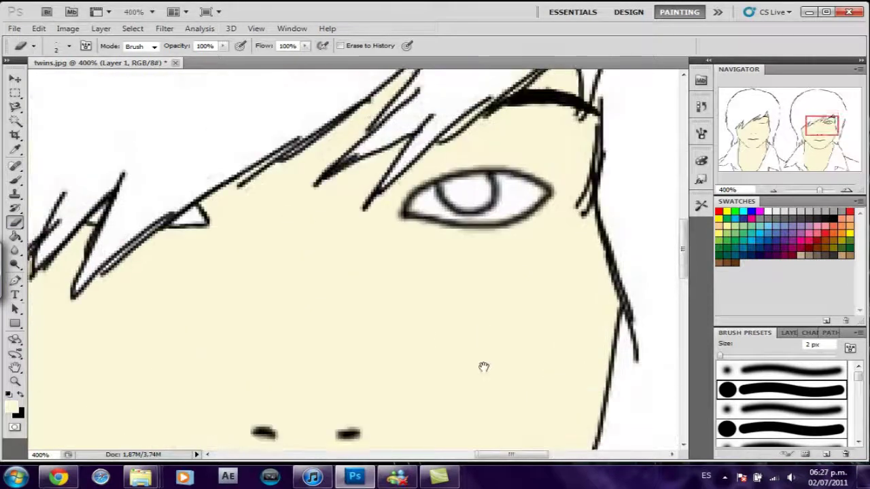
right_click(219, 309)
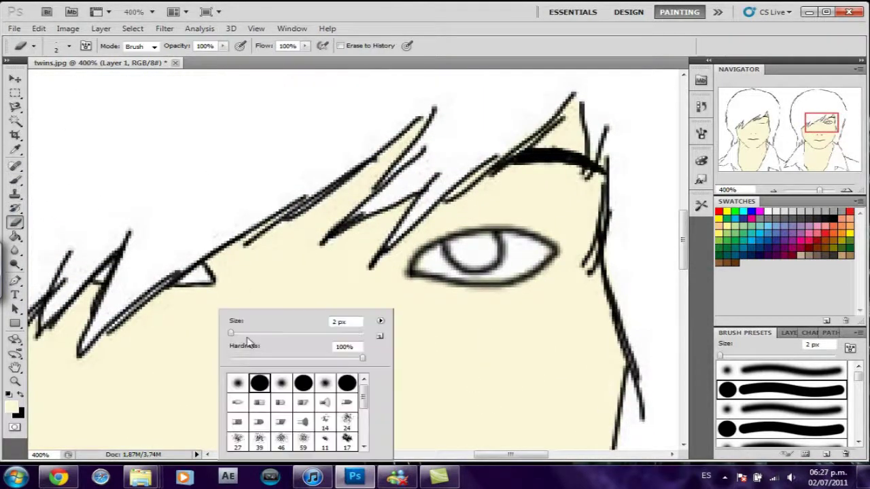
text(9)
key(Return)
click(17, 180)
key(z)
key(ctrl+0)
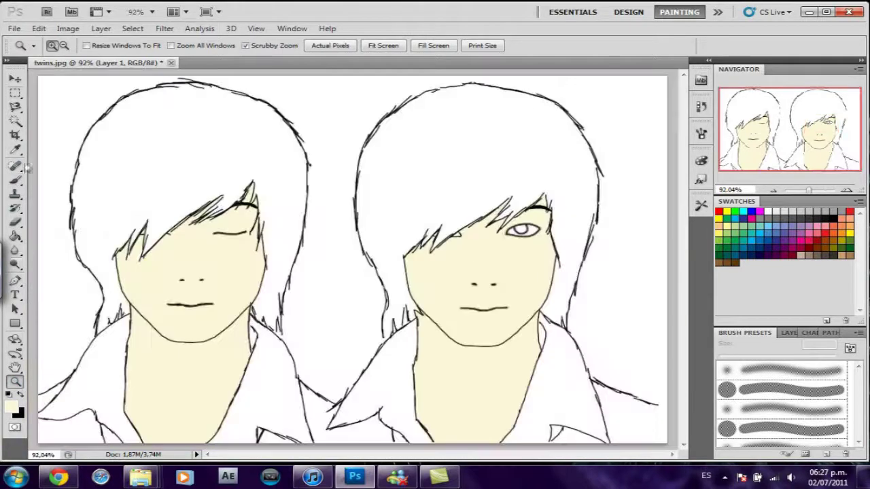
Rename Layer 1 to 'piel' and add a new empty layer above it
key(b)
click(790, 333)
double_click(774, 379)
text(piel)
key(Return)
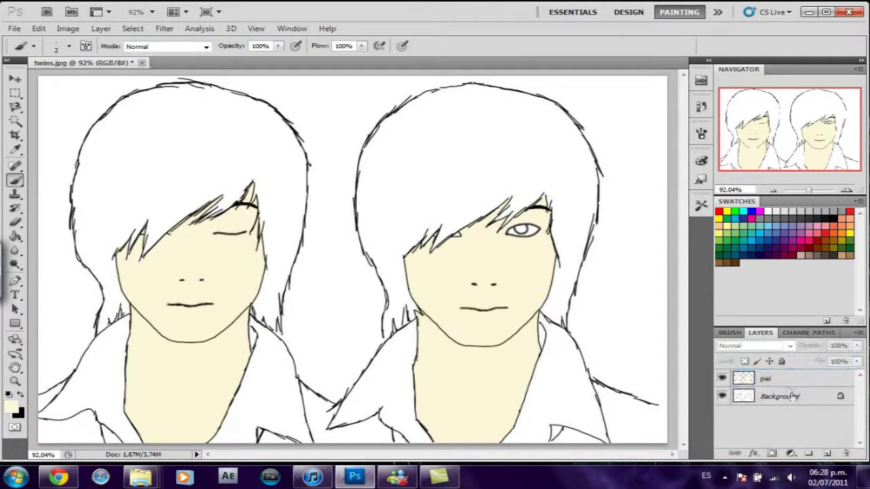
click(826, 454)
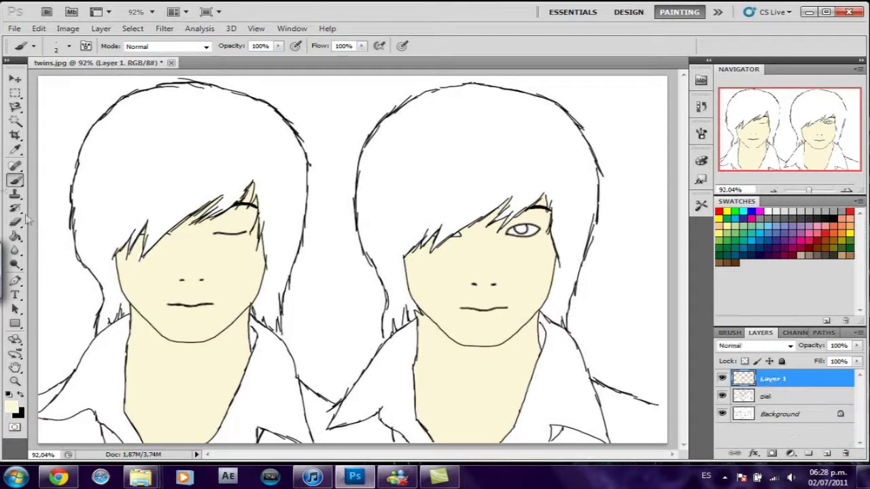
Start lowering the red and green values of the foreground colour
click(11, 407)
key(Down)
key(Down)
key(Down)
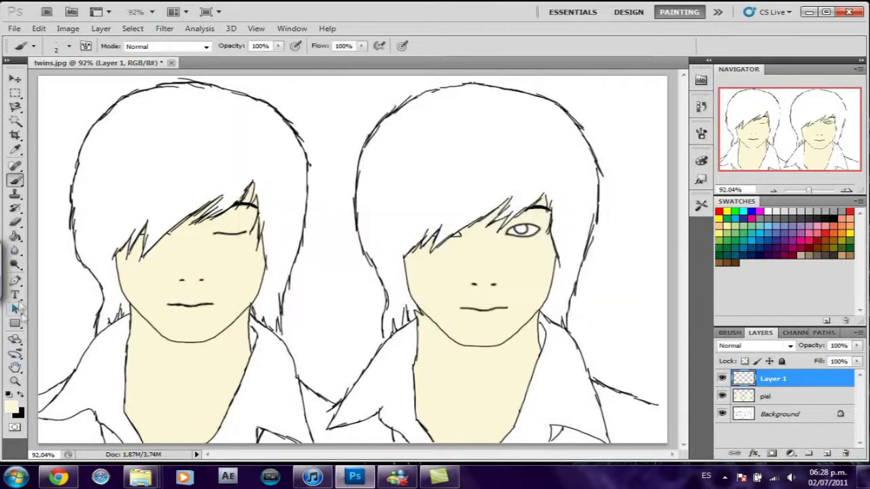
key(Tab)
key(Down)
key(Down)
key(Down)
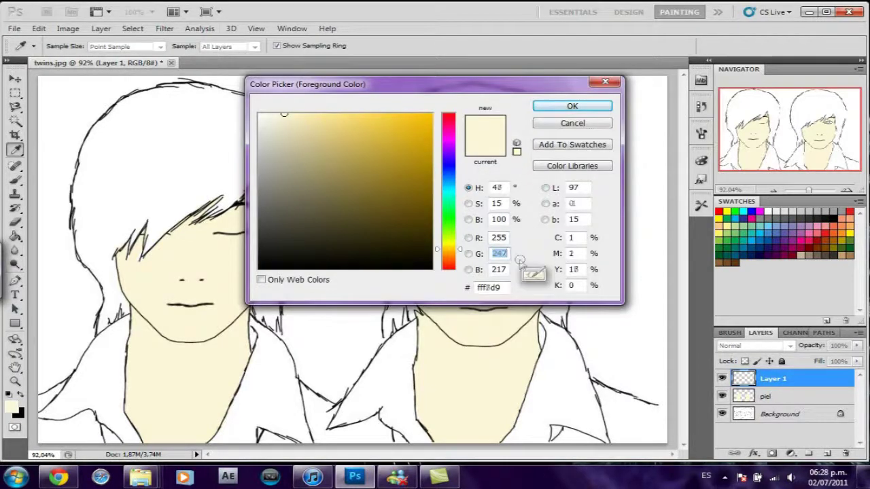
Tune the foreground colour to a warm peach and confirm it
key(Down)
key(Down)
key(Down)
key(Down)
key(Down)
key(Down)
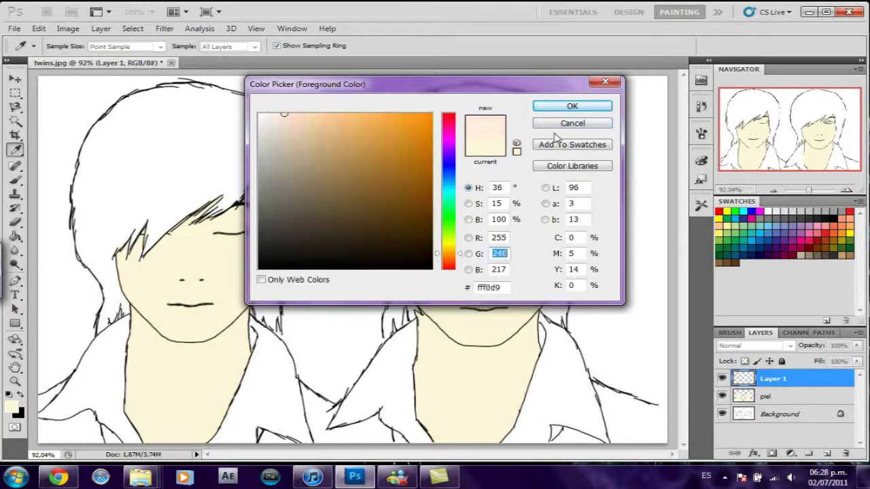
key(Up)
key(Up)
key(Up)
key(Tab)
key(Down)
key(Down)
key(Down)
key(Down)
key(Down)
key(Down)
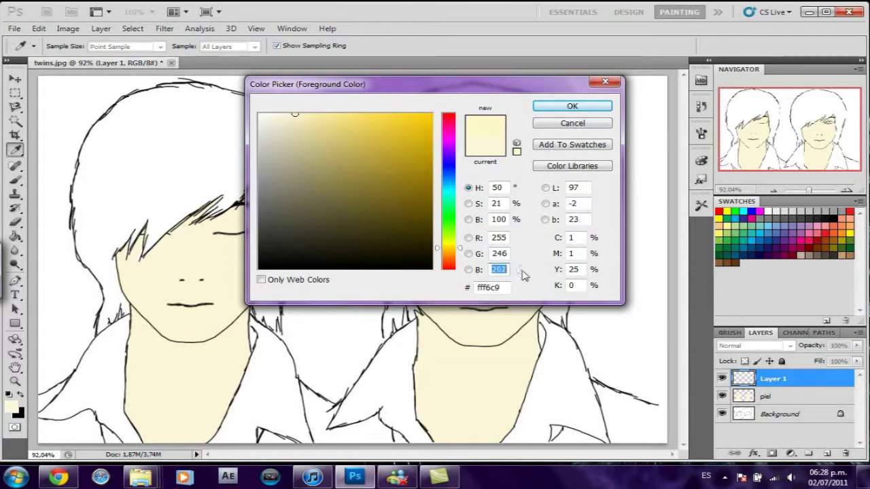
key(Return)
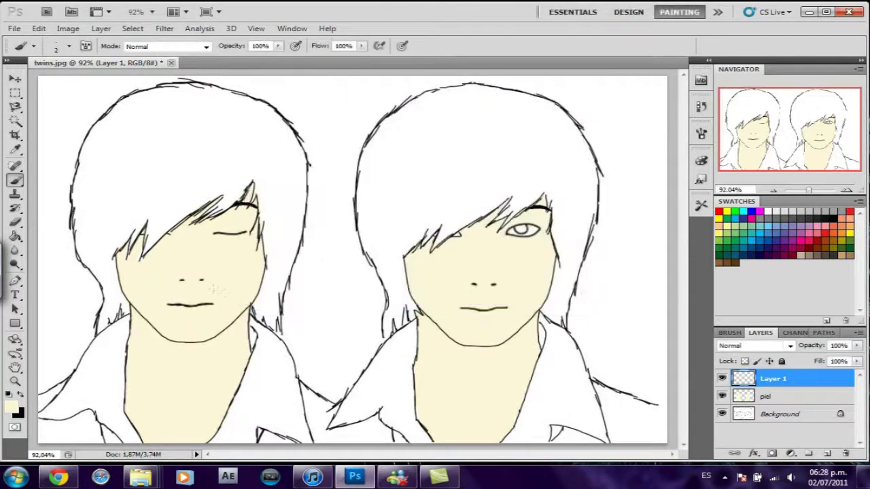
right_click(234, 297)
key(Return)
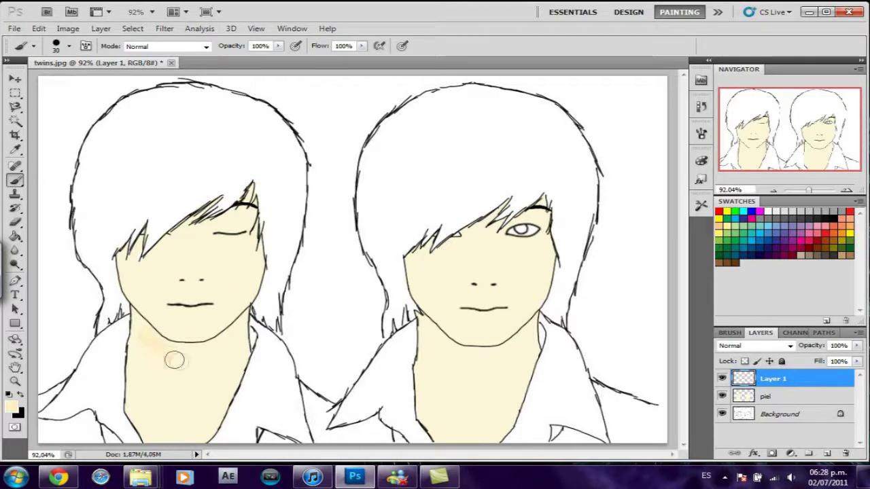
click(10, 407)
drag(462, 253, 462, 256)
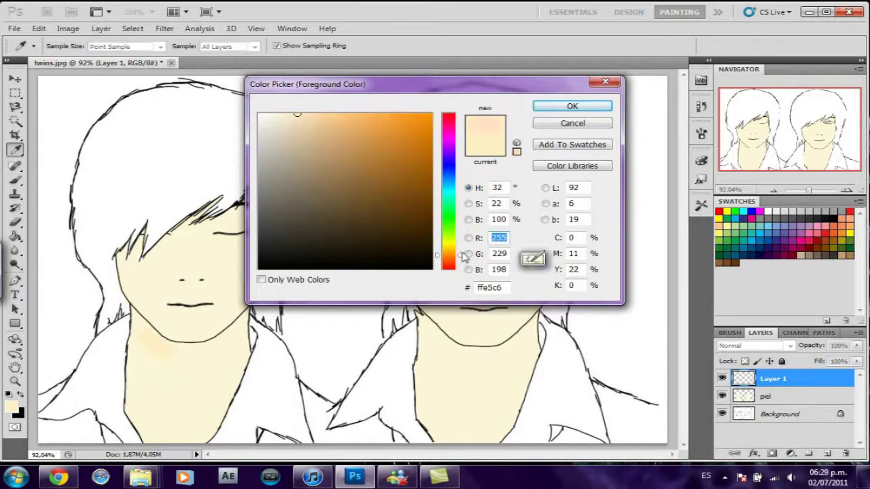
click(572, 106)
Set Layer 1 to Multiply and shade the left boy's neck beneath his chin in peach
drag(179, 369, 156, 349)
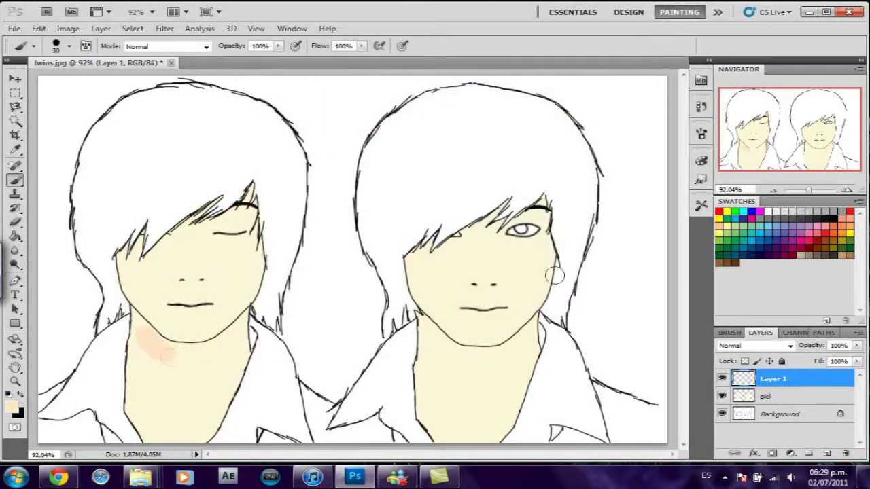
click(754, 345)
click(754, 61)
mouse_move(204, 348)
mouse_down()
mouse_move(229, 330)
mouse_move(233, 343)
mouse_move(213, 359)
mouse_up()
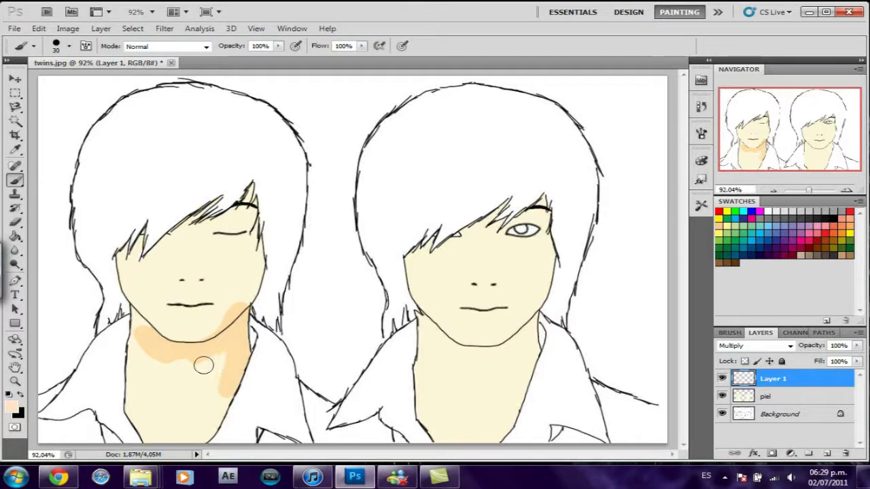
drag(153, 340, 150, 361)
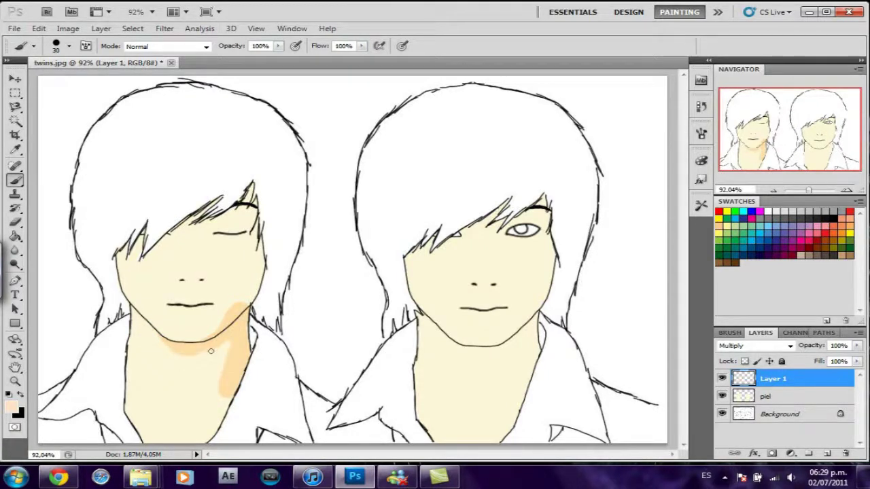
drag(232, 339, 217, 398)
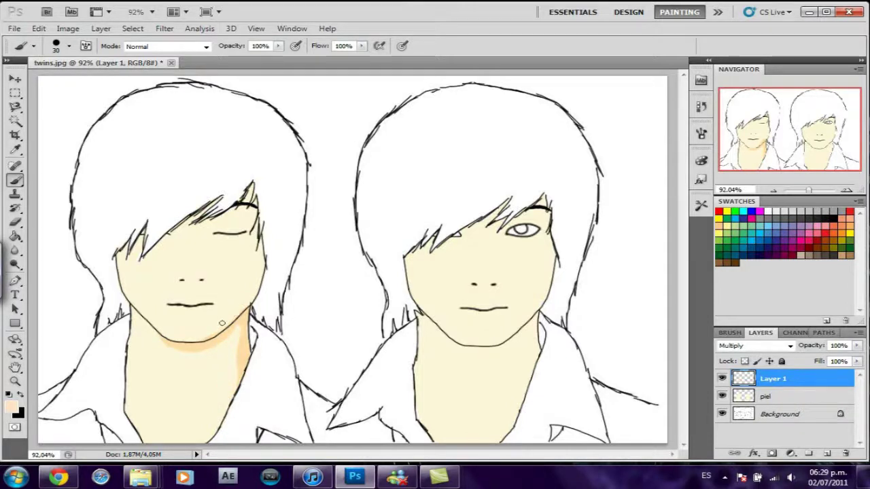
Touch up the right side of the neck shading and shrink the brush to 7 px
right_click(243, 309)
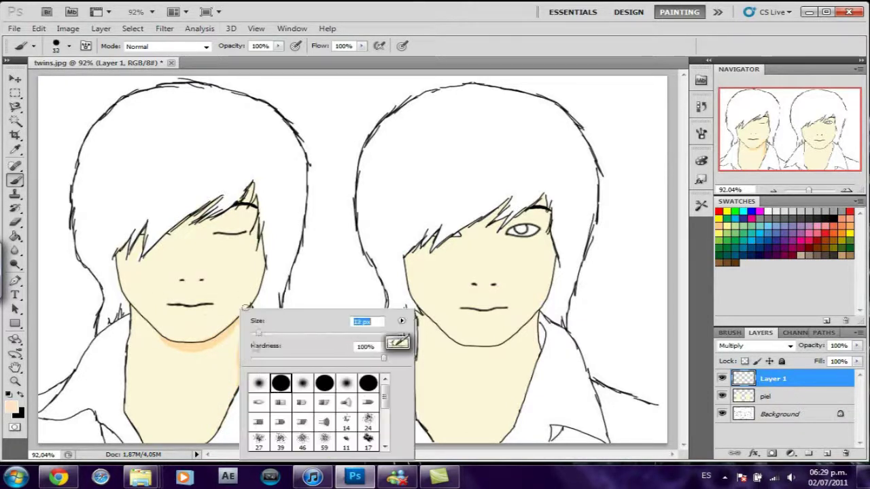
key(Return)
drag(241, 324, 239, 329)
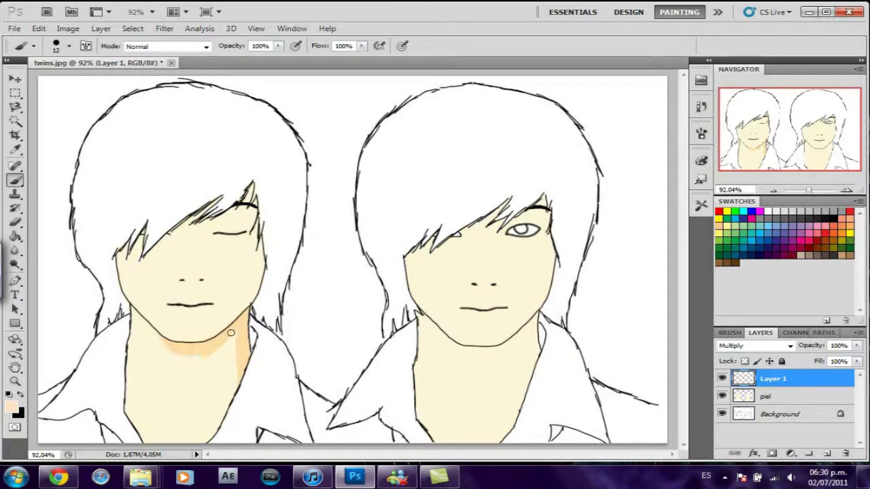
right_click(231, 228)
drag(259, 254, 252, 254)
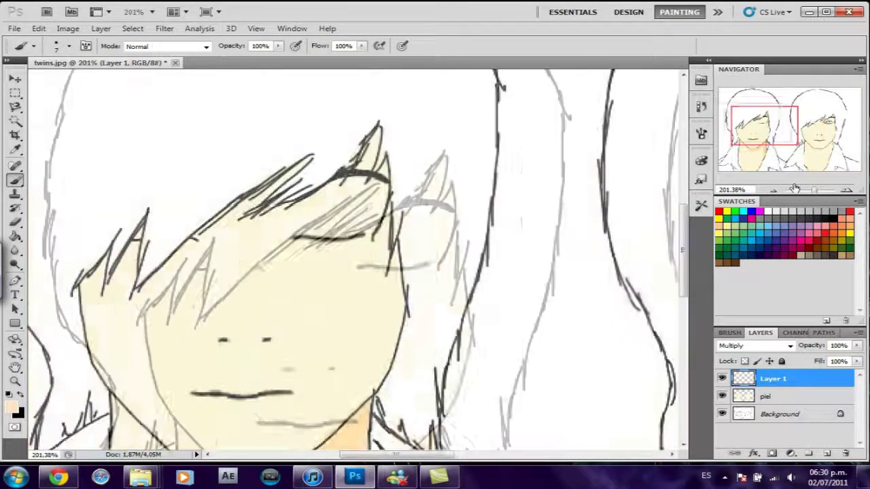
drag(794, 189, 816, 188)
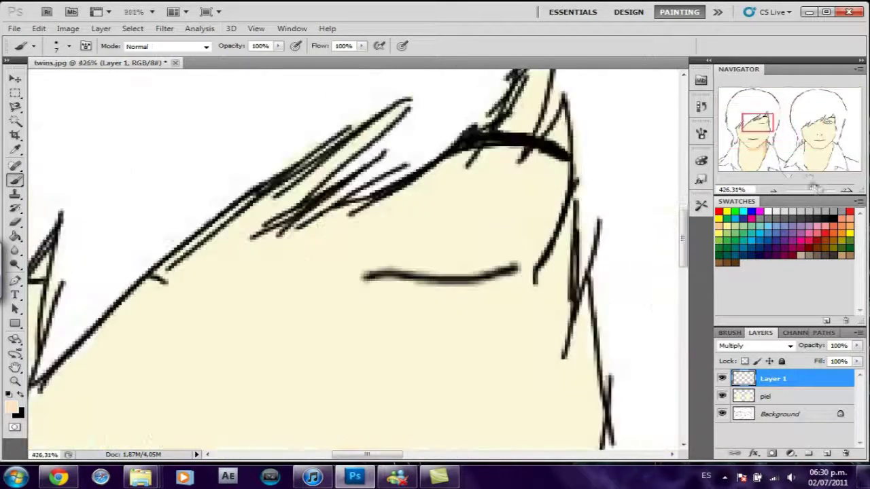
Try a 4 px peach stroke above the left eye, then undo it
right_click(395, 280)
key(bracketleft)
key(bracketleft)
key(bracketleft)
key(Return)
drag(373, 251, 394, 233)
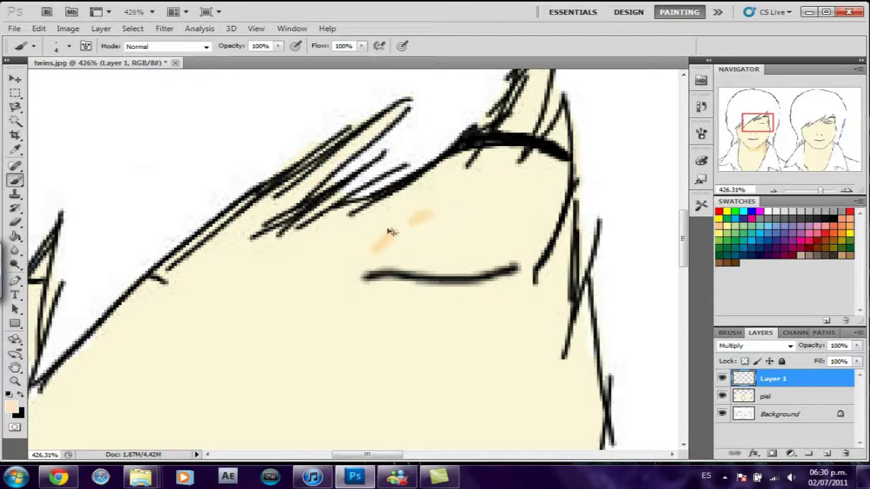
click(701, 105)
key(ctrl+z)
Draw a thin 1 px peach crease line arcing above the closed eye
right_click(384, 236)
key(bracketleft)
key(bracketleft)
key(bracketleft)
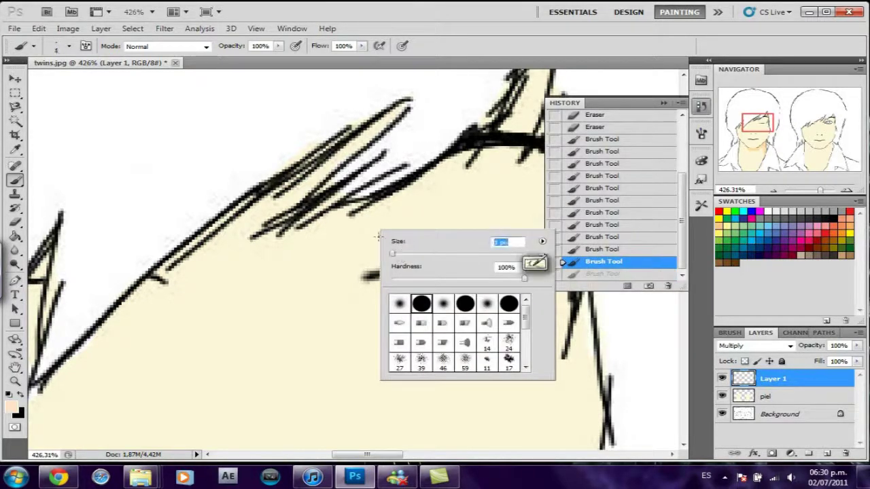
key(Return)
drag(364, 244, 394, 227)
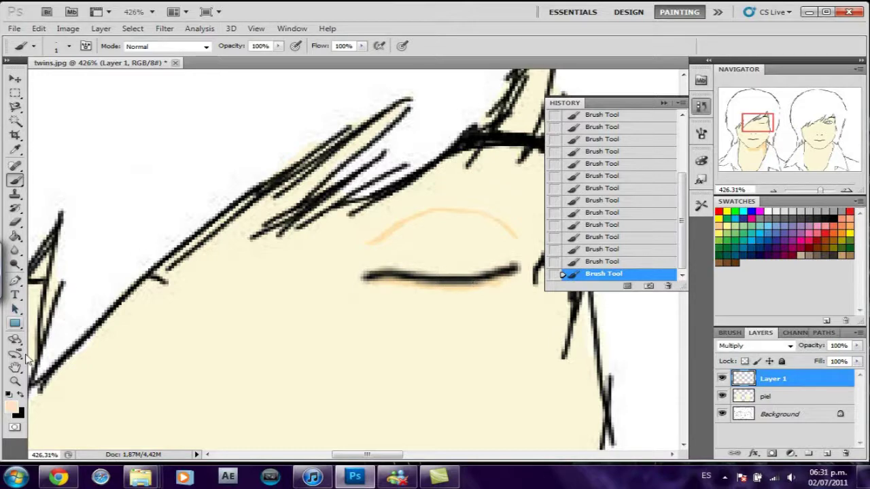
drag(820, 190, 812, 193)
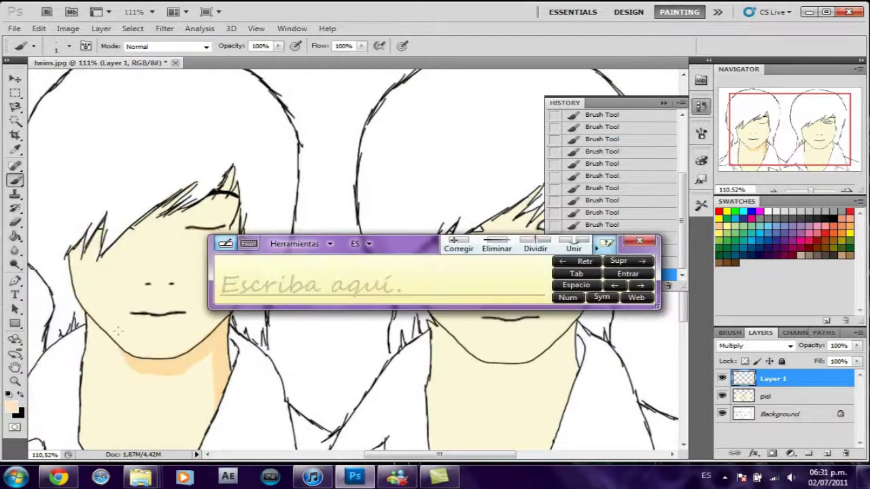
Soften the peach neck shadow with a 21 px Blur tool
key(r)
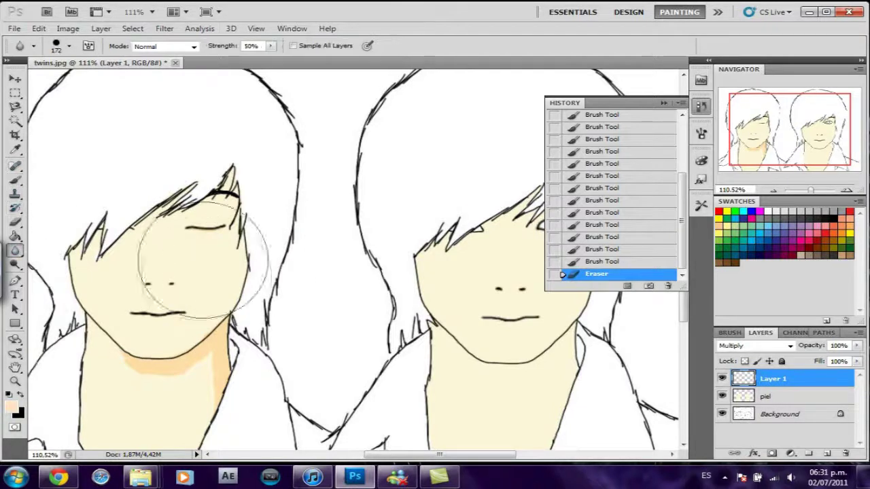
right_click(187, 253)
drag(219, 278, 204, 278)
key(Return)
drag(143, 357, 118, 356)
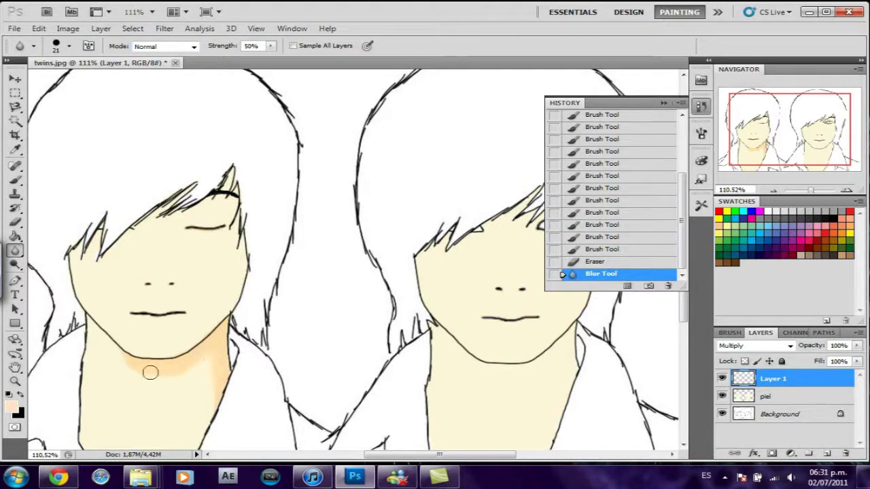
Dab peach along the lower lip with a 5 px brush and blur it smooth
key(b)
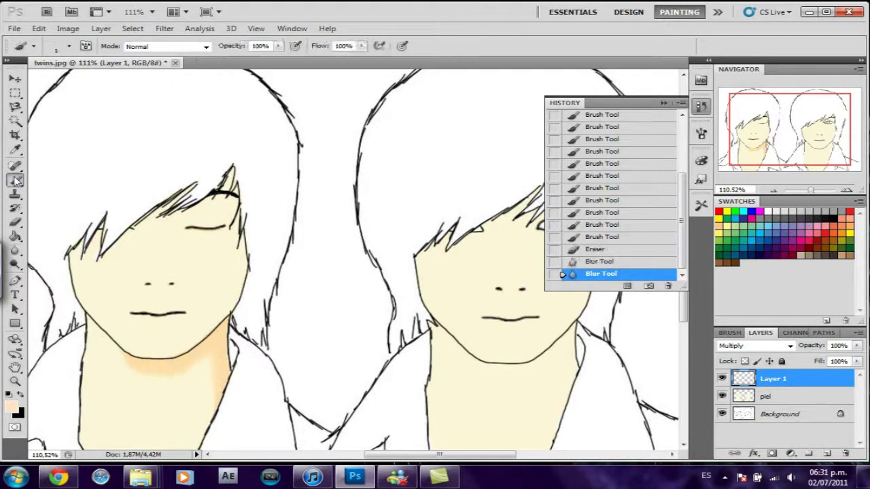
right_click(162, 308)
click(134, 315)
click(146, 317)
click(163, 318)
click(156, 319)
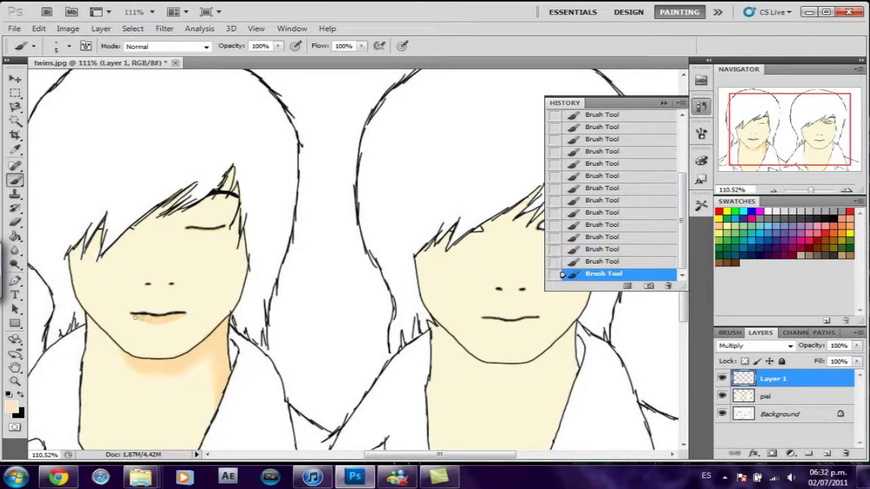
right_click(151, 312)
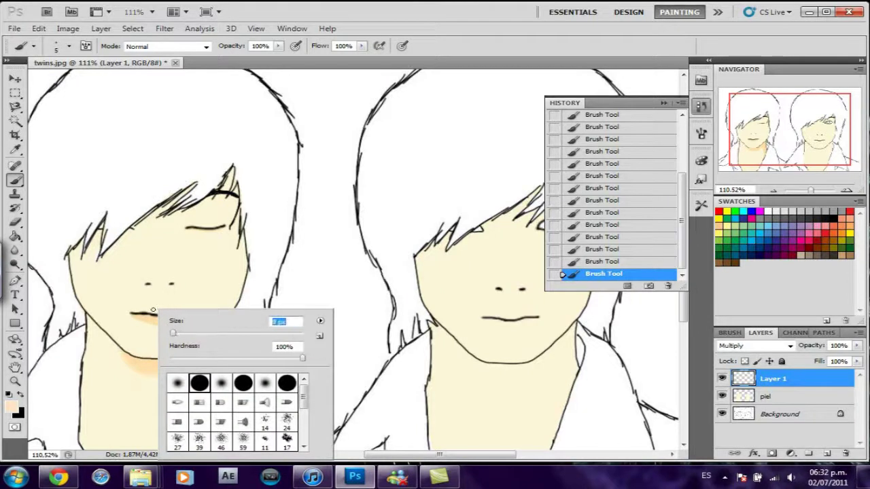
key(Return)
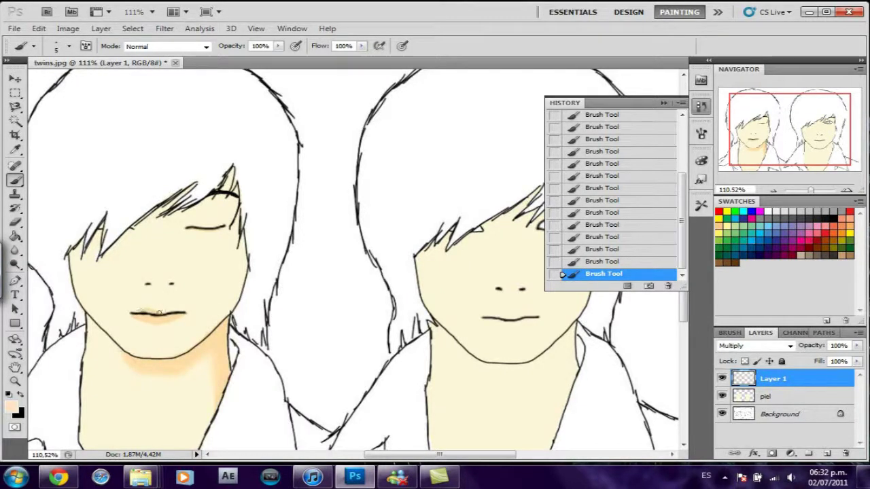
key(r)
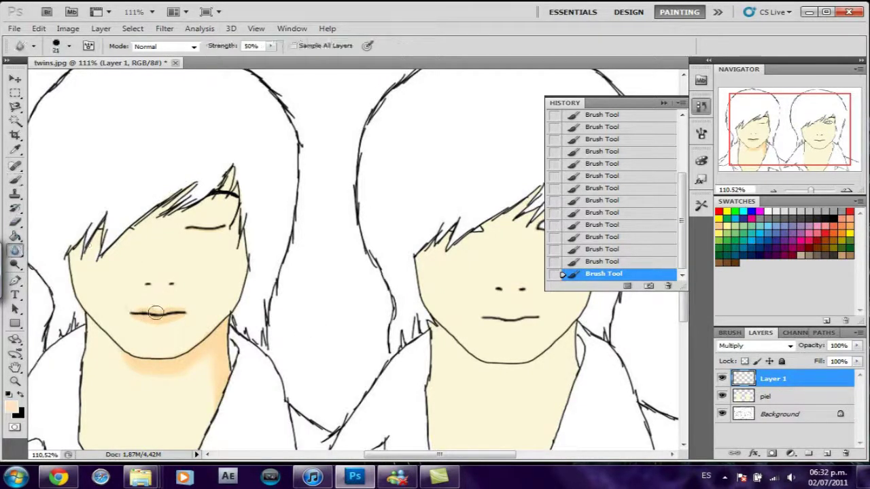
drag(155, 309, 182, 311)
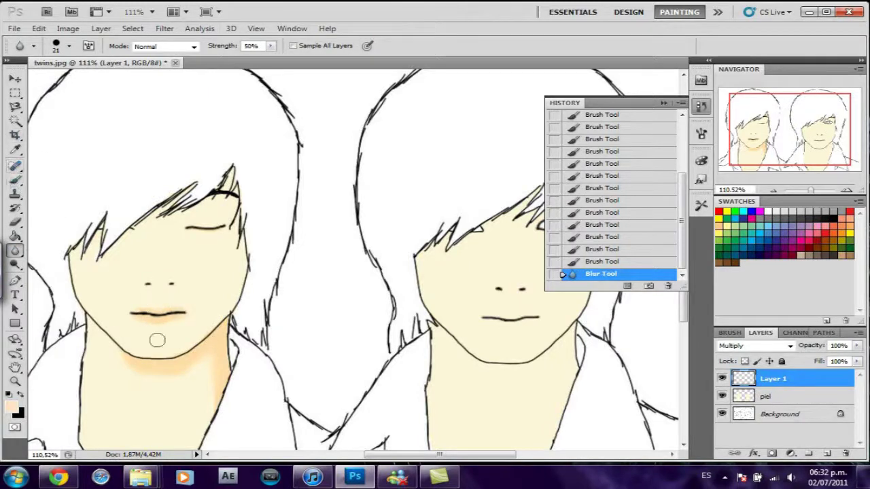
Soften the lips further and dab peach shading around the left eye
drag(175, 328, 119, 319)
key(b)
click(191, 219)
click(206, 216)
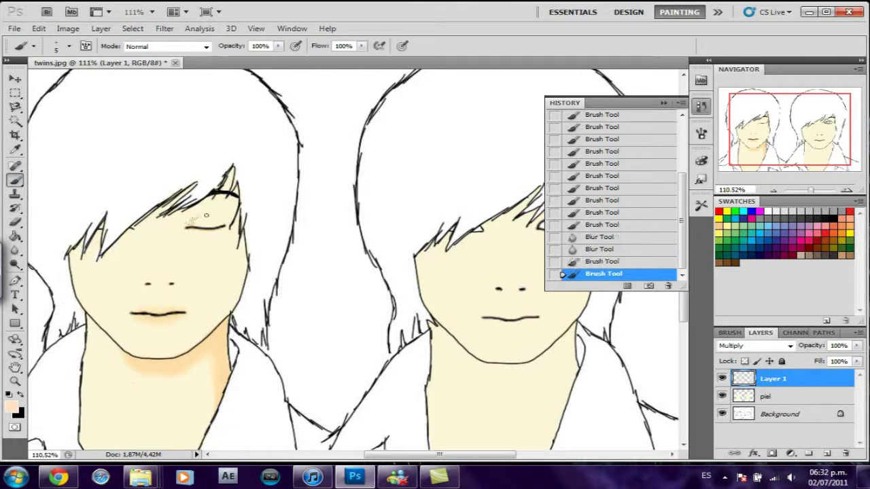
click(15, 250)
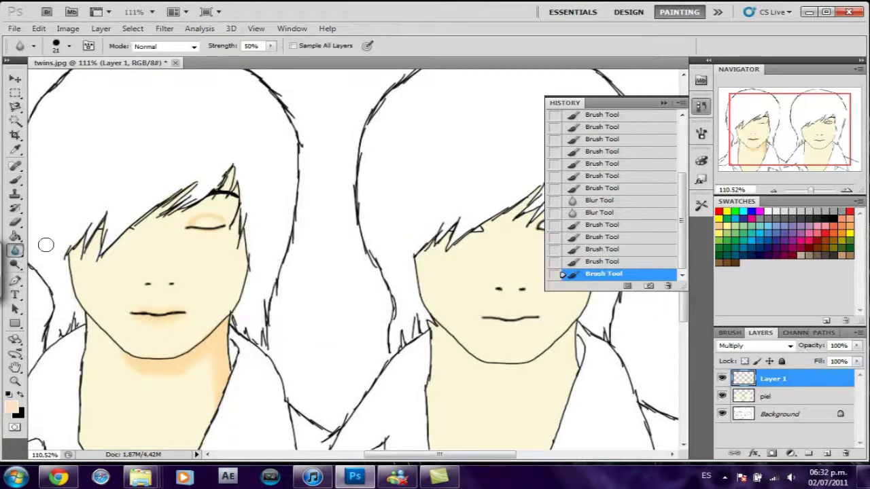
Blur the peach tint around the eye and dab peach onto the left cheek
click(207, 218)
click(204, 218)
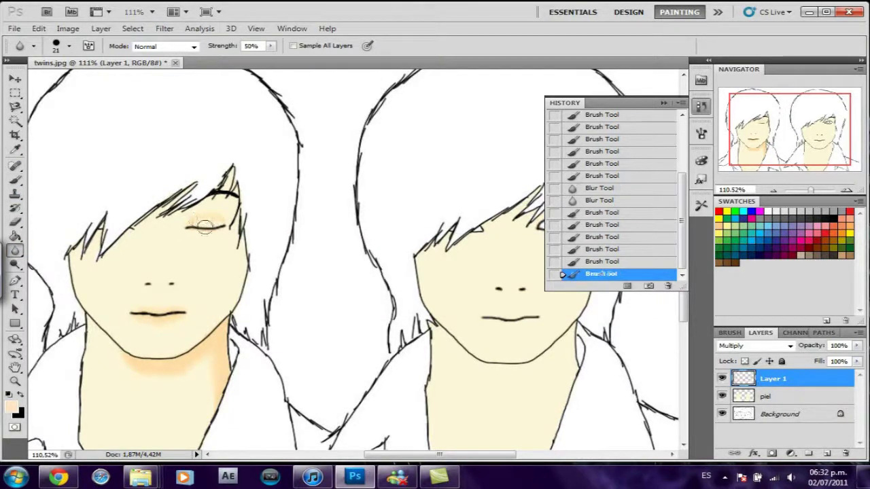
click(206, 216)
click(99, 221)
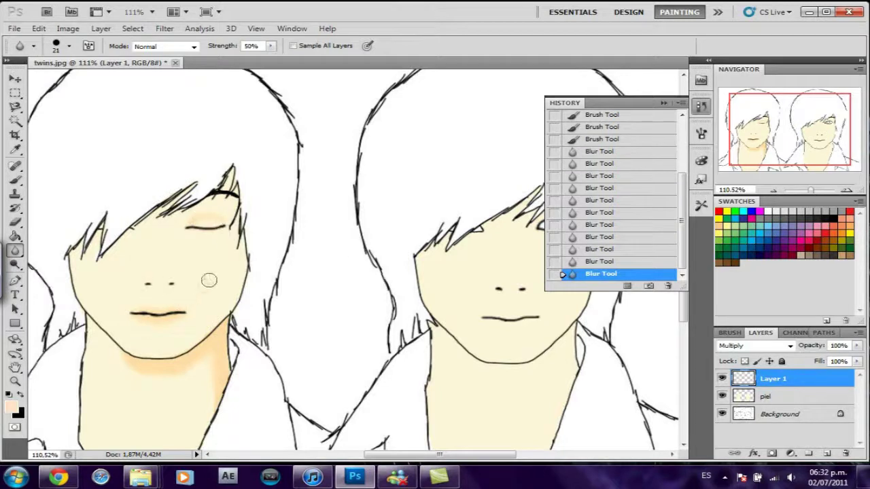
click(16, 180)
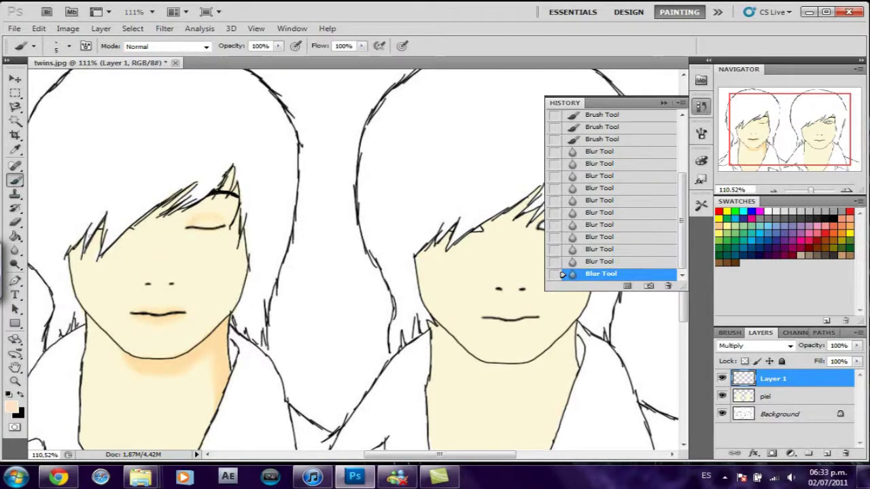
click(102, 225)
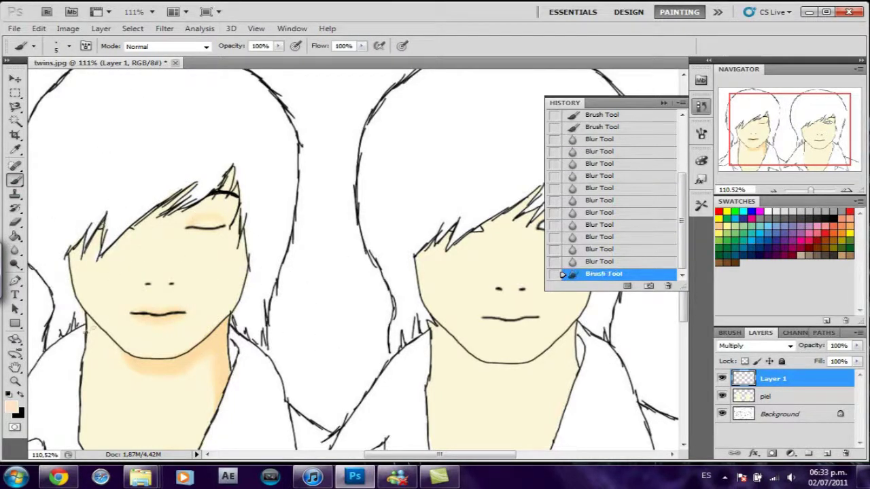
Shade the outer cheek edge down toward the jaw in peach and blend it
mouse_move(70, 252)
mouse_down()
mouse_move(84, 303)
mouse_move(122, 344)
mouse_up()
mouse_move(87, 286)
mouse_down()
mouse_move(103, 316)
mouse_move(77, 250)
mouse_up()
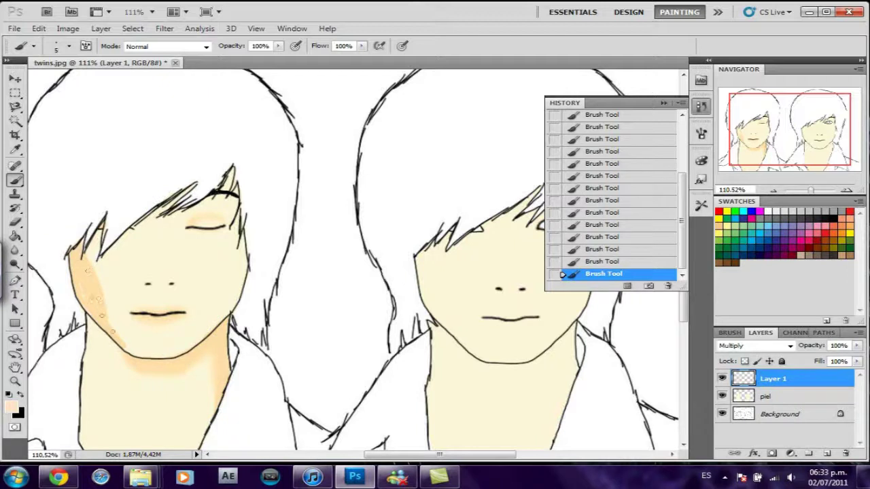
click(14, 250)
mouse_move(89, 253)
mouse_down()
mouse_move(102, 297)
mouse_move(70, 267)
mouse_move(116, 326)
mouse_move(86, 282)
mouse_up()
Add peach at the hair tip, soften forehead and eye shading, and zoom in on the hairline
key(b)
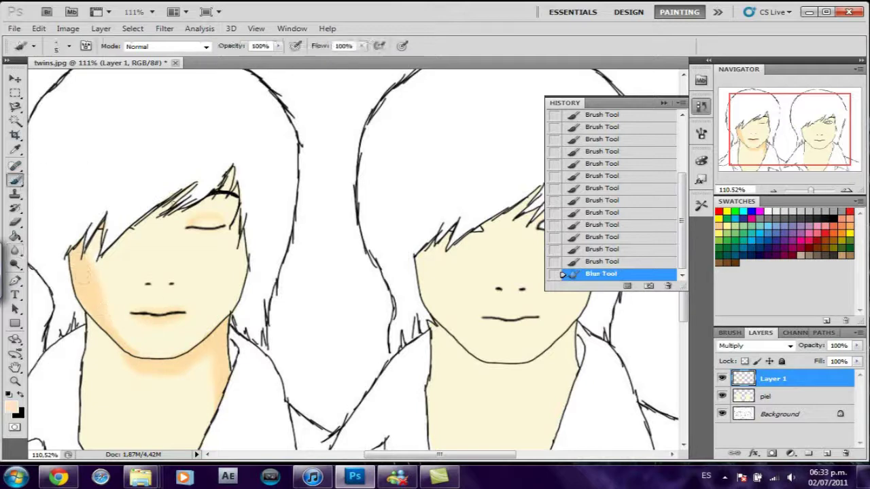
drag(223, 185, 233, 169)
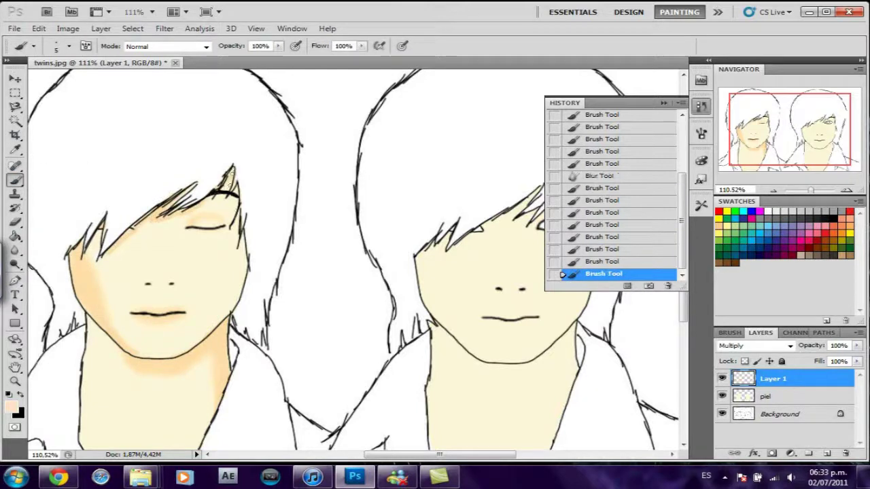
key(r)
drag(163, 202, 174, 213)
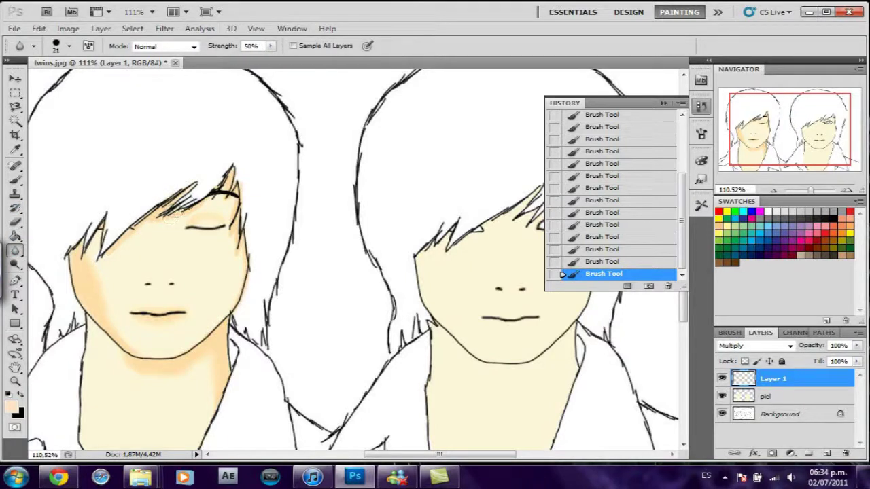
drag(222, 229, 232, 212)
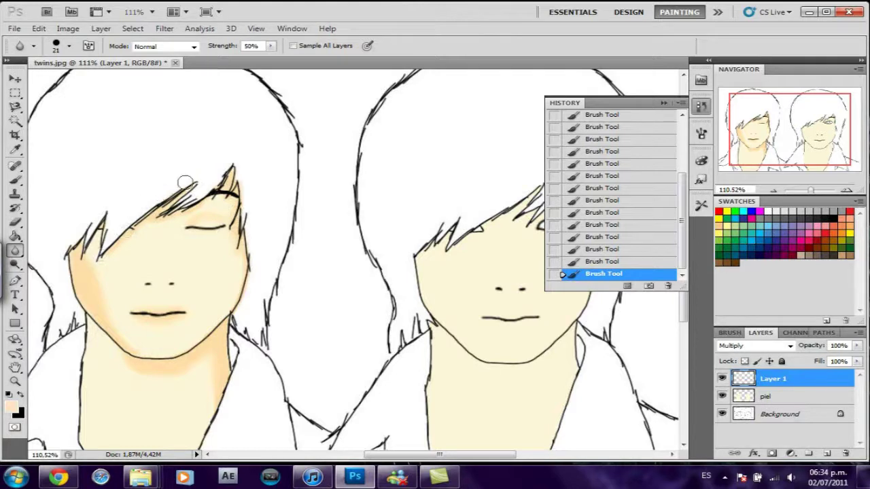
click(217, 205)
drag(810, 189, 815, 190)
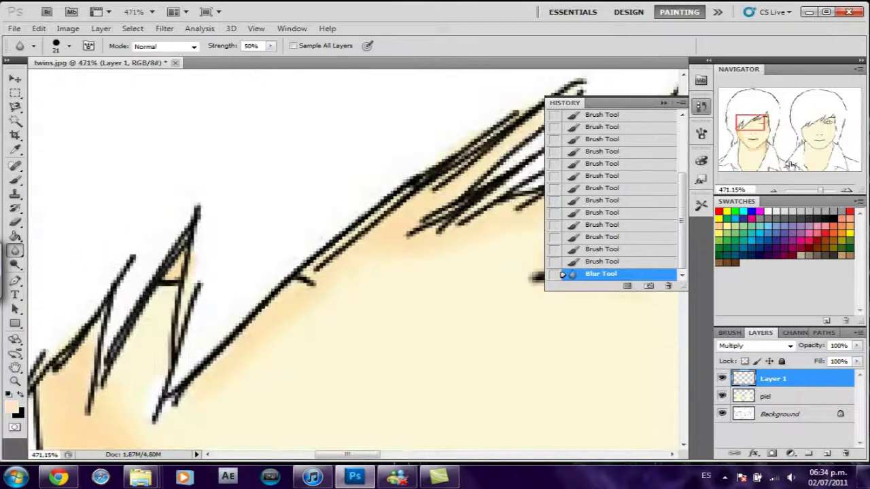
Erase stray peach dabs along the left boy's forehead and hairline
click(15, 222)
right_click(379, 284)
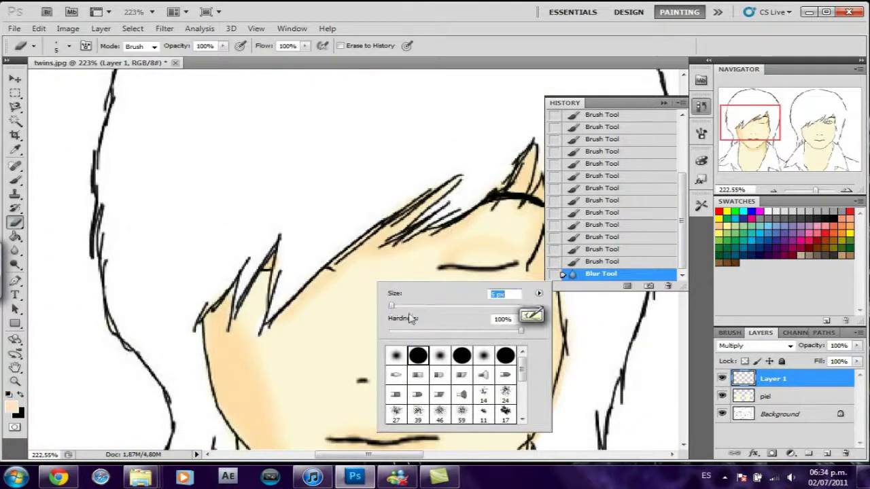
click(434, 242)
mouse_move(439, 241)
mouse_down()
mouse_move(460, 242)
mouse_move(442, 243)
mouse_up()
drag(435, 245, 414, 247)
drag(407, 248, 401, 250)
drag(396, 251, 391, 252)
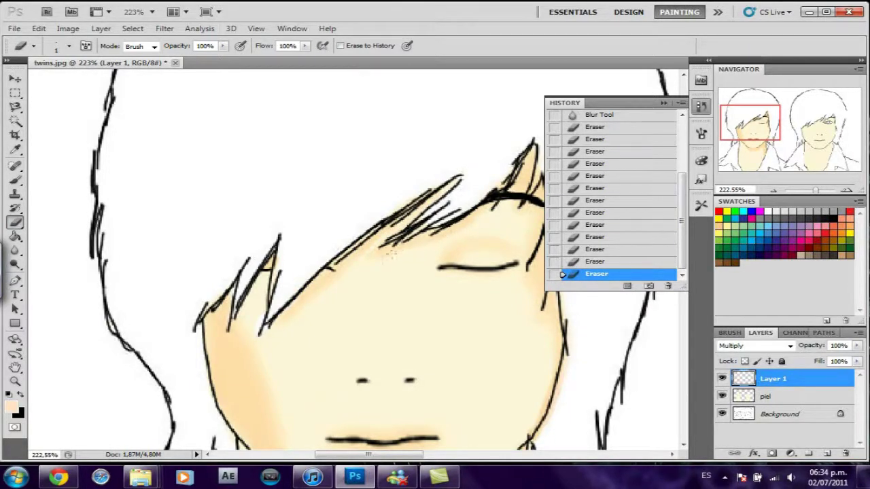
Enlarge the brush slightly and add fine hair strokes over the forehead
drag(408, 382, 358, 285)
right_click(428, 204)
key(Return)
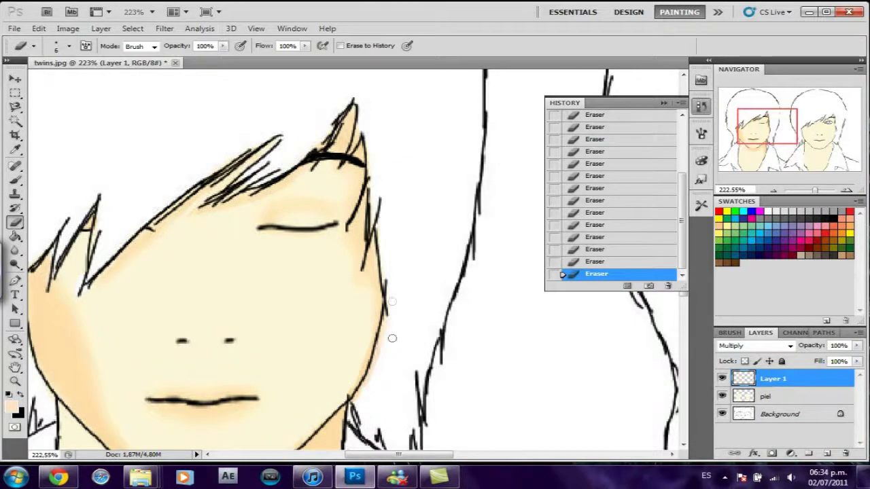
mouse_move(385, 404)
mouse_down()
mouse_move(465, 236)
mouse_move(485, 406)
mouse_up()
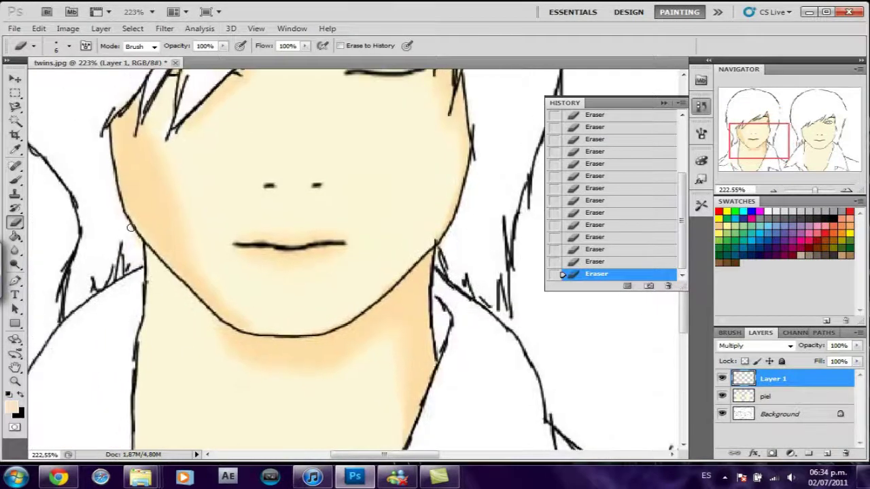
key(b)
drag(190, 269, 176, 299)
drag(195, 271, 178, 293)
drag(187, 239, 173, 278)
drag(183, 235, 171, 273)
drag(183, 231, 178, 267)
Lightly blur the new hair strokes and erase small bits near them
click(15, 250)
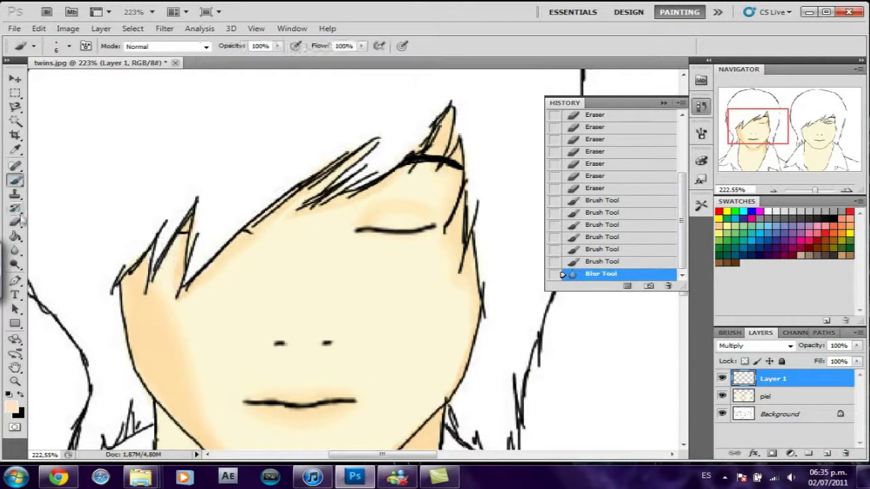
key(b)
mouse_move(337, 153)
mouse_down()
mouse_move(343, 127)
mouse_move(390, 113)
mouse_up()
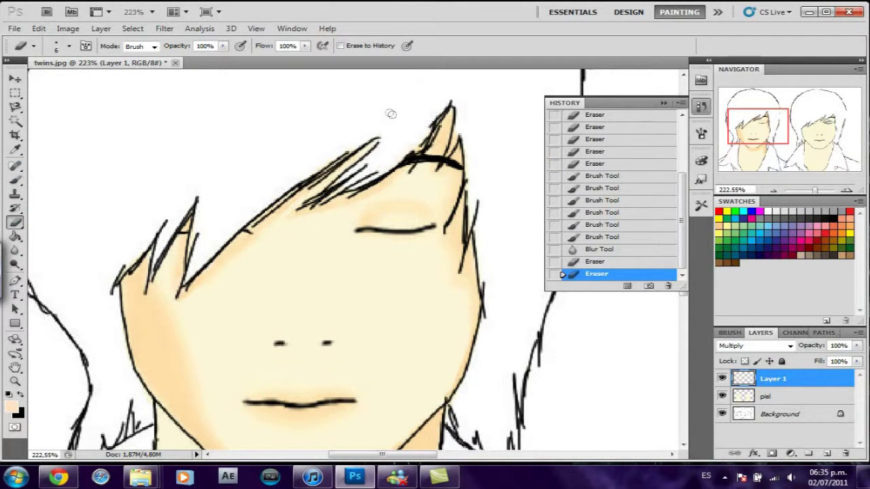
mouse_move(346, 230)
mouse_down()
mouse_move(310, 107)
mouse_move(329, 218)
mouse_up()
Paint orange shading around both nostrils and soften it with the Blur tool
drag(237, 242, 236, 257)
drag(297, 240, 301, 253)
drag(292, 240, 293, 253)
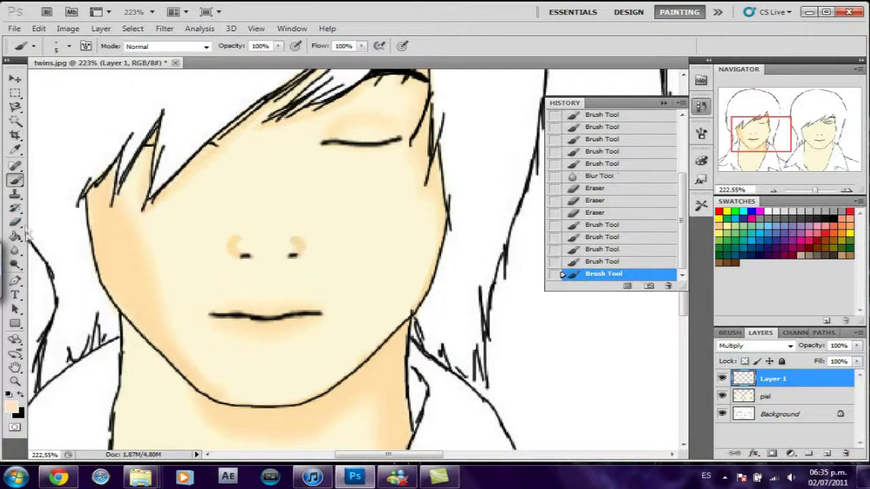
click(15, 250)
click(294, 256)
click(113, 237)
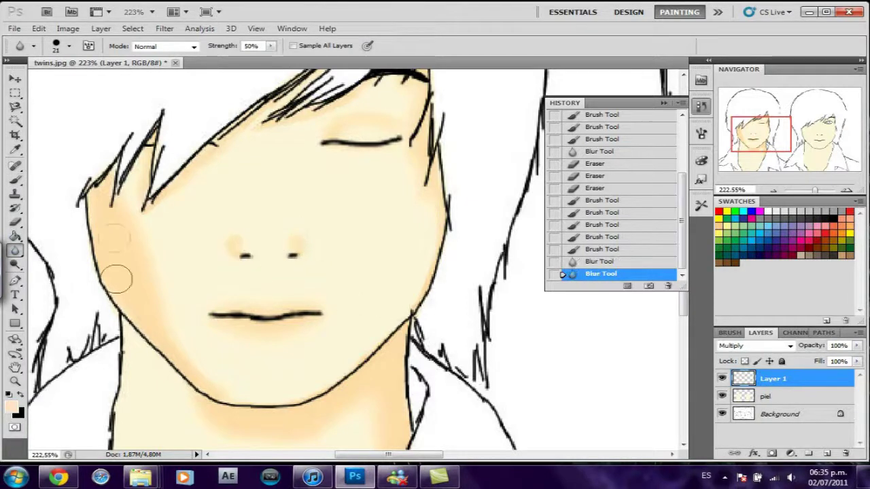
drag(814, 190, 809, 189)
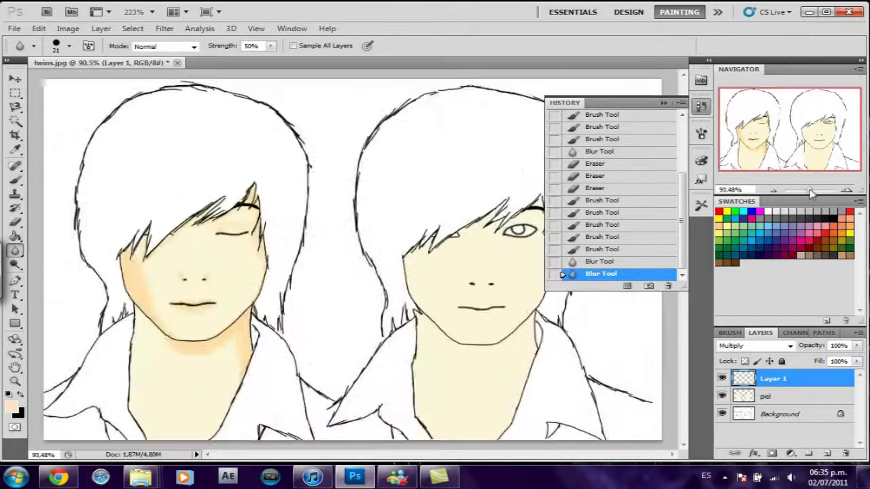
Lower the foreground colour's B value to 191 for a lighter skin tone
click(11, 407)
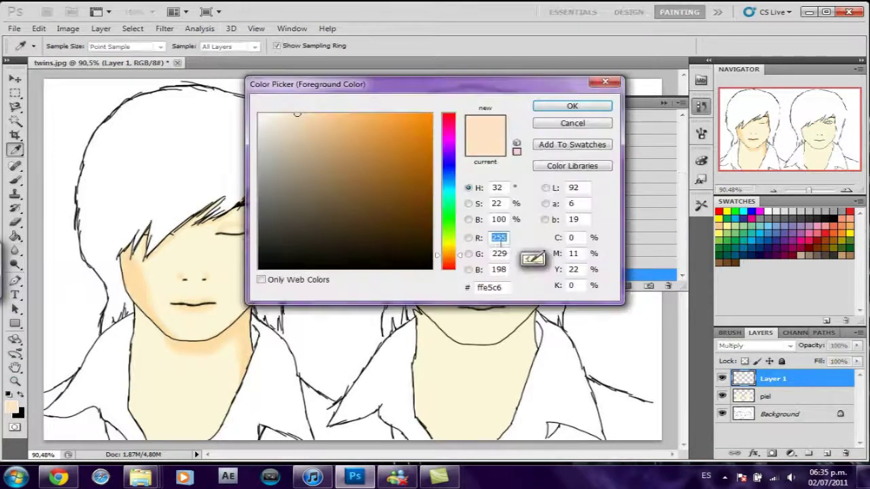
click(492, 267)
text(191)
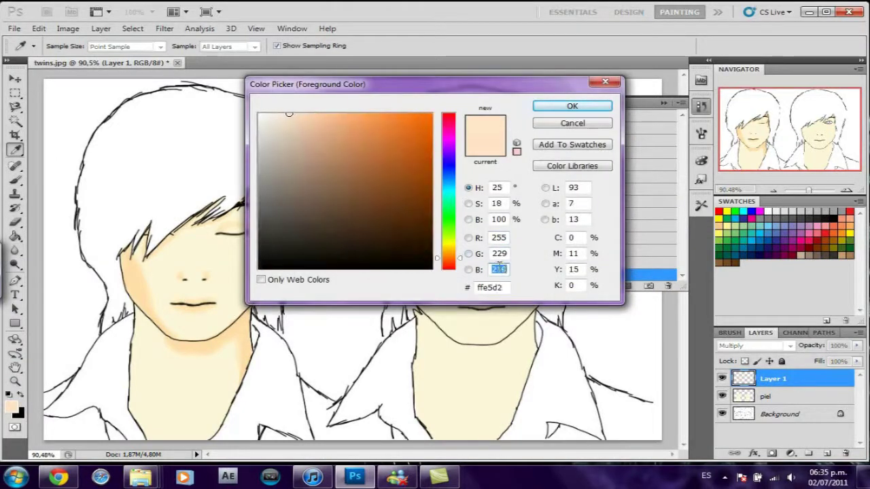
key(Return)
right_click(195, 341)
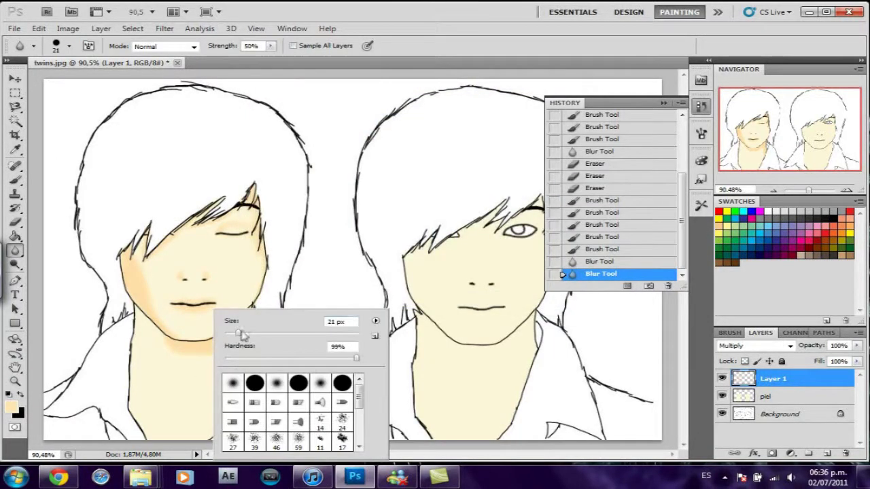
click(11, 407)
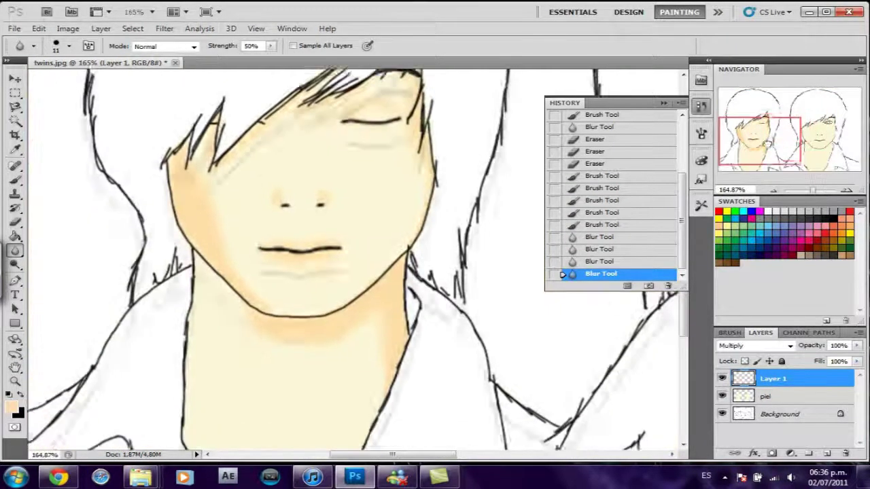
click(11, 406)
Sample the light peach skin from the drawing as the foreground colour
click(411, 161)
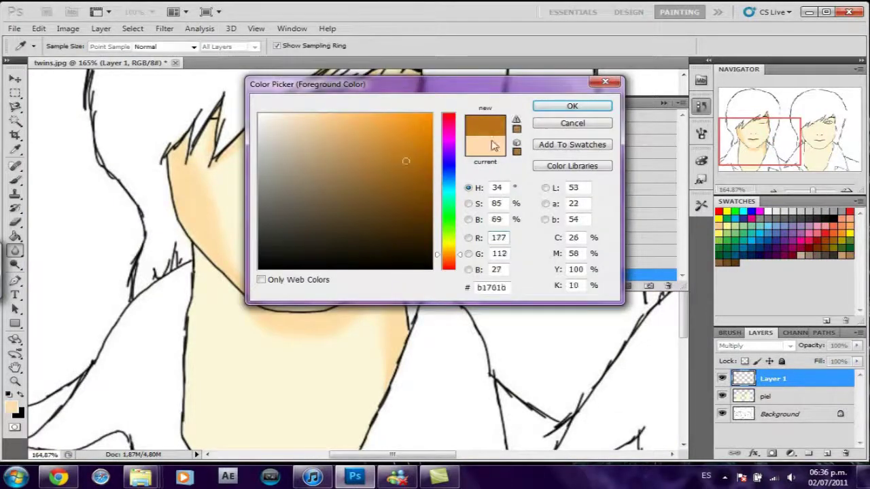
click(575, 105)
click(378, 287)
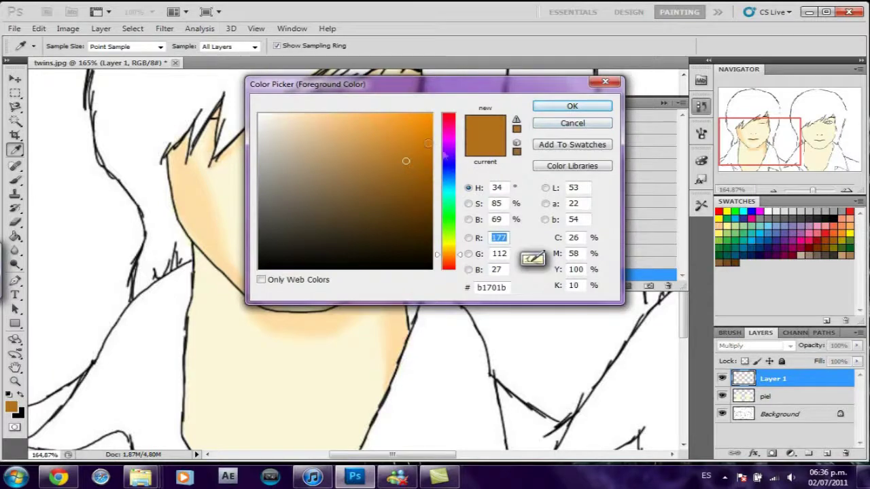
click(191, 198)
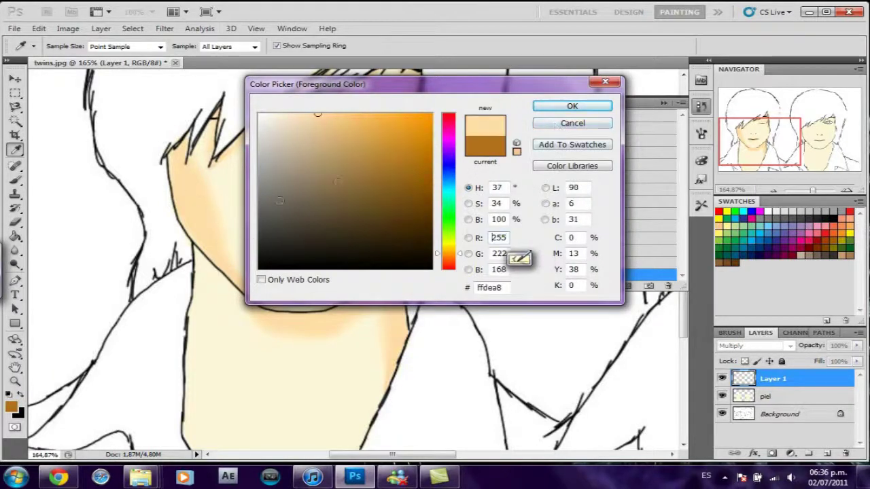
click(572, 106)
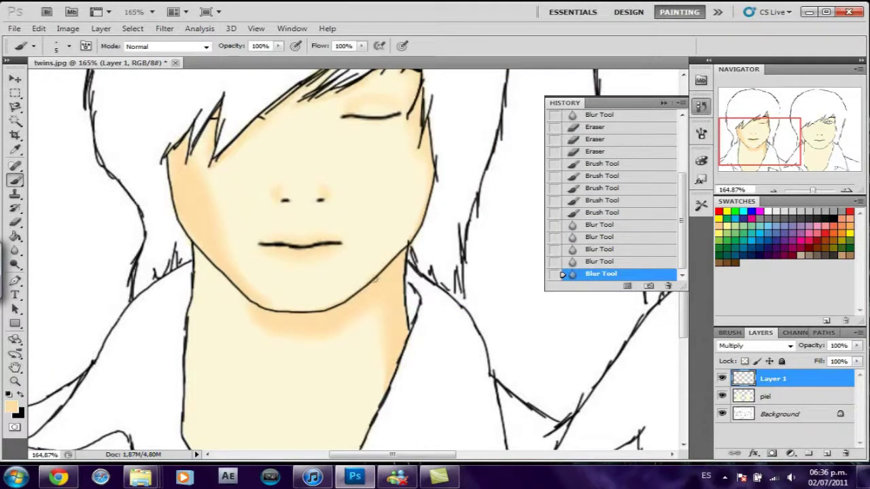
Paint peach shading by the right jaw and blend it with the Blur tool
click(397, 269)
key(r)
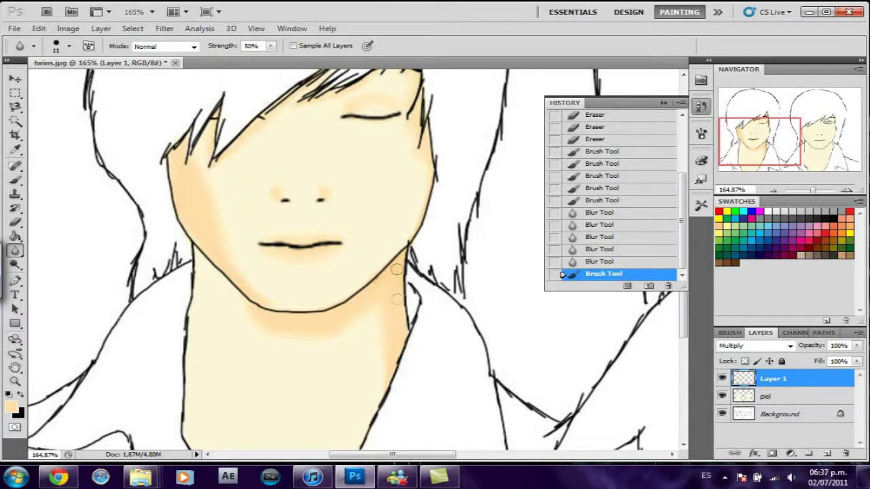
mouse_move(381, 281)
mouse_down()
mouse_move(412, 284)
mouse_move(383, 275)
mouse_up()
key(b)
click(15, 250)
drag(400, 255, 393, 319)
scroll(299, 203, up, 2)
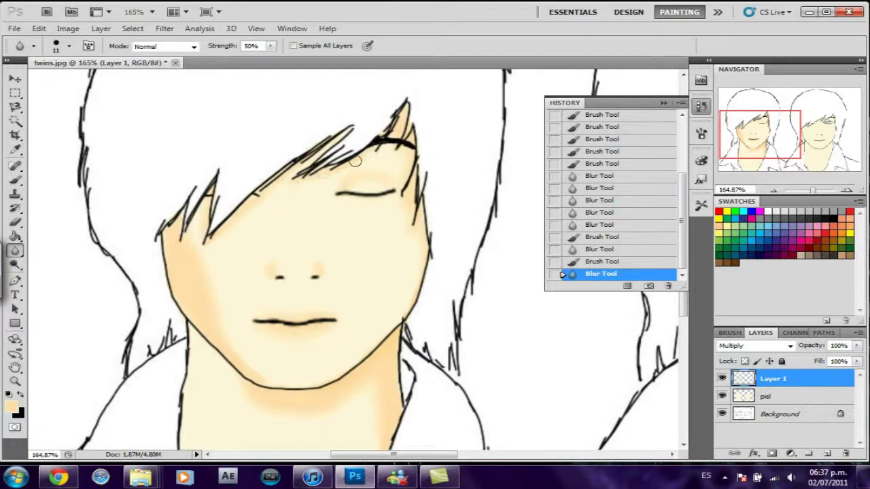
drag(356, 161, 235, 247)
scroll(235, 247, down, 5)
click(16, 193)
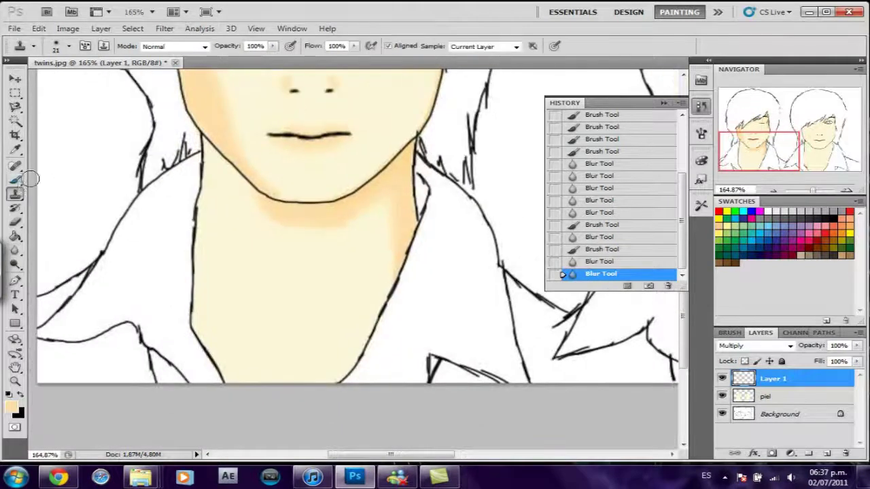
Shade the left side of the neck down to the collar and blur it
mouse_move(197, 231)
mouse_down()
mouse_move(195, 320)
mouse_move(235, 381)
mouse_up()
drag(206, 319, 206, 337)
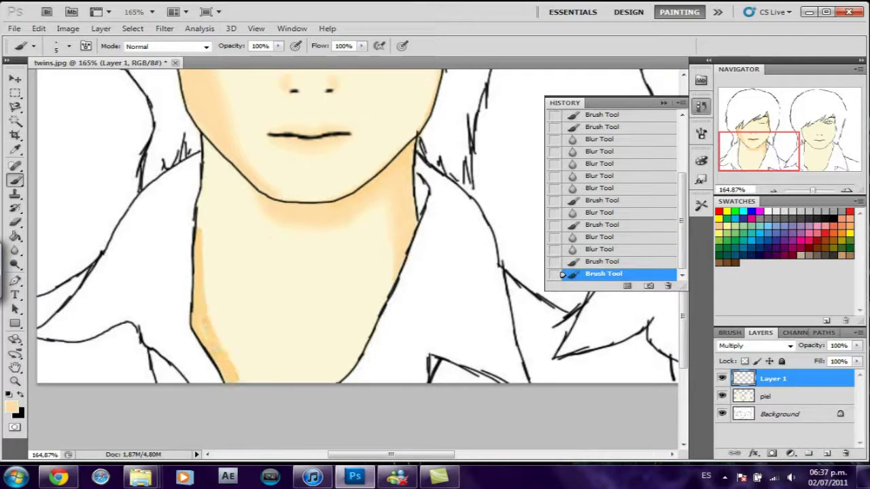
mouse_move(199, 214)
mouse_down()
mouse_move(231, 320)
mouse_move(275, 380)
mouse_move(213, 301)
mouse_up()
drag(231, 357, 258, 380)
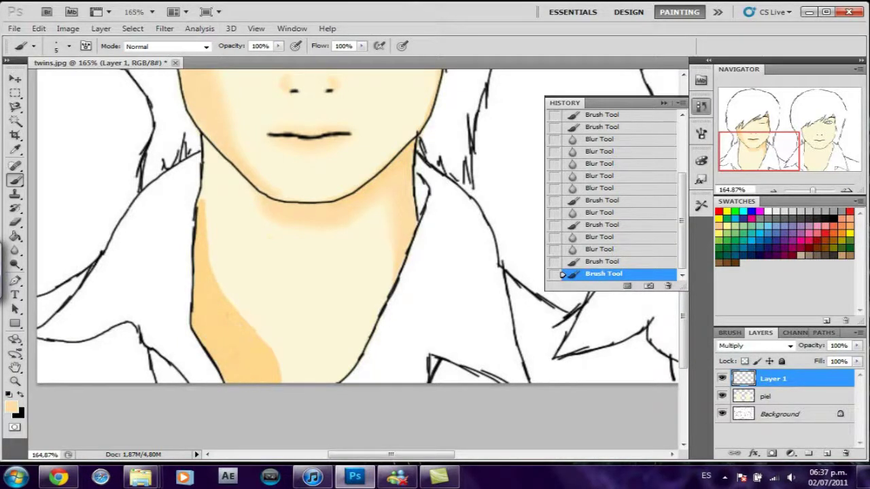
click(15, 250)
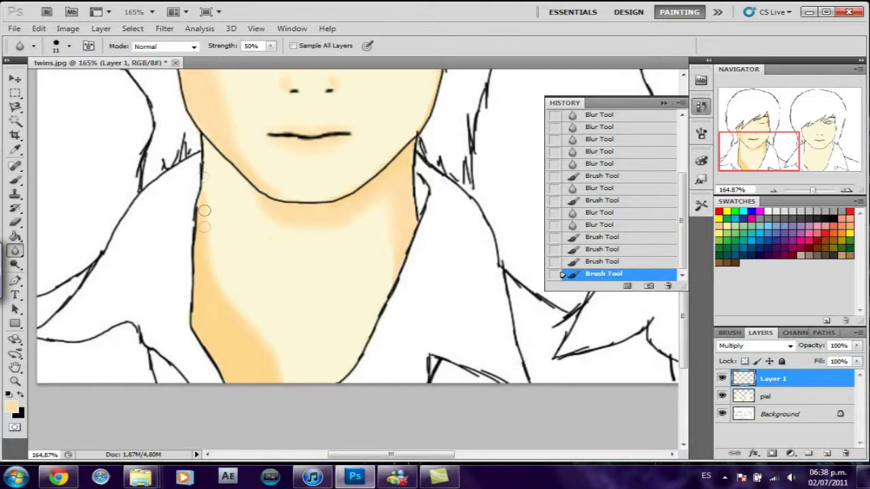
drag(260, 344, 258, 408)
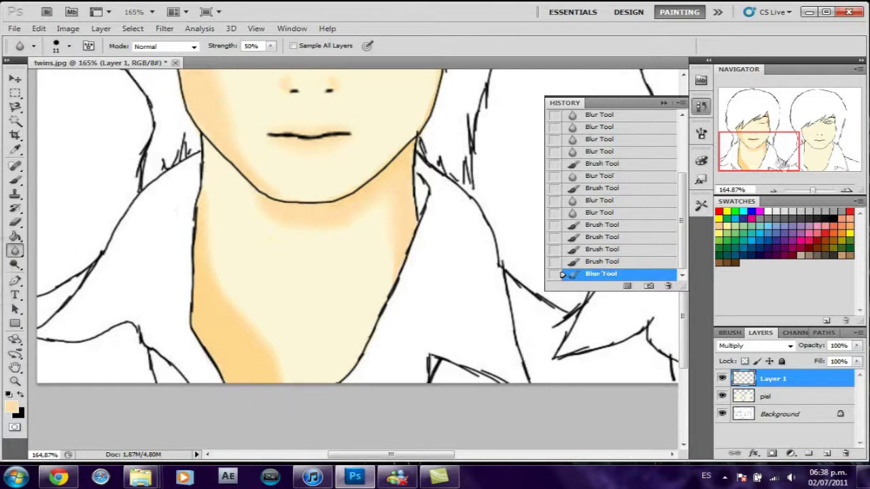
Paint two diagonal shading lines down the neck in a V shape
click(16, 191)
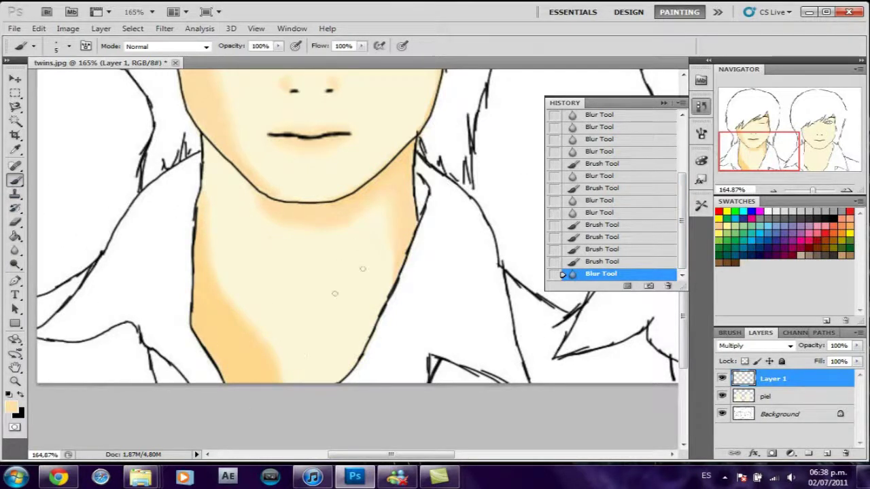
drag(367, 237, 307, 331)
drag(223, 226, 270, 321)
Lighten the lower-left neck shadow and blur both diagonal neck lines
mouse_move(277, 361)
mouse_down()
mouse_move(197, 278)
mouse_move(271, 380)
mouse_up()
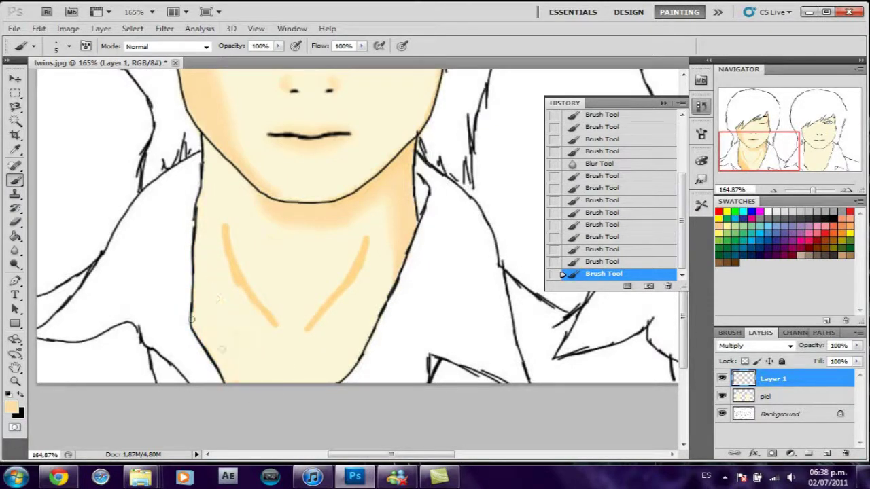
drag(200, 316, 232, 357)
click(15, 250)
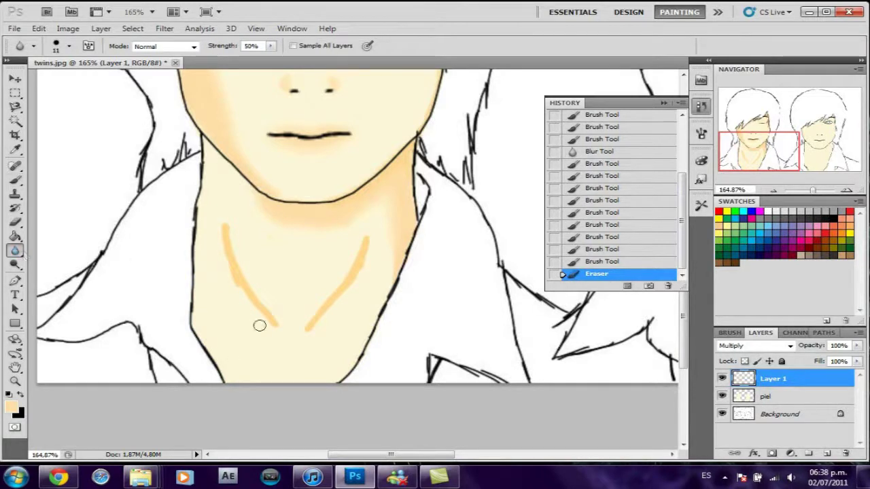
drag(231, 285, 273, 334)
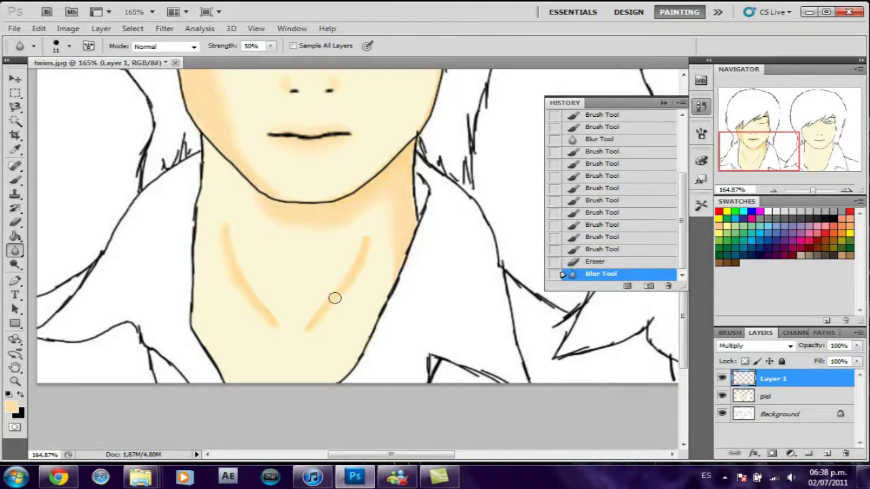
drag(369, 235, 313, 332)
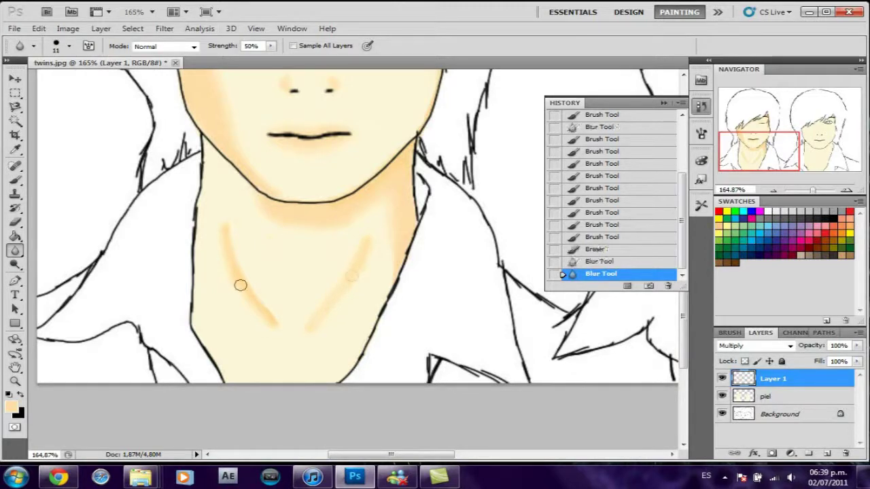
click(227, 243)
Collapse the History panel and zoom to 111% on the right twin's face
key(z)
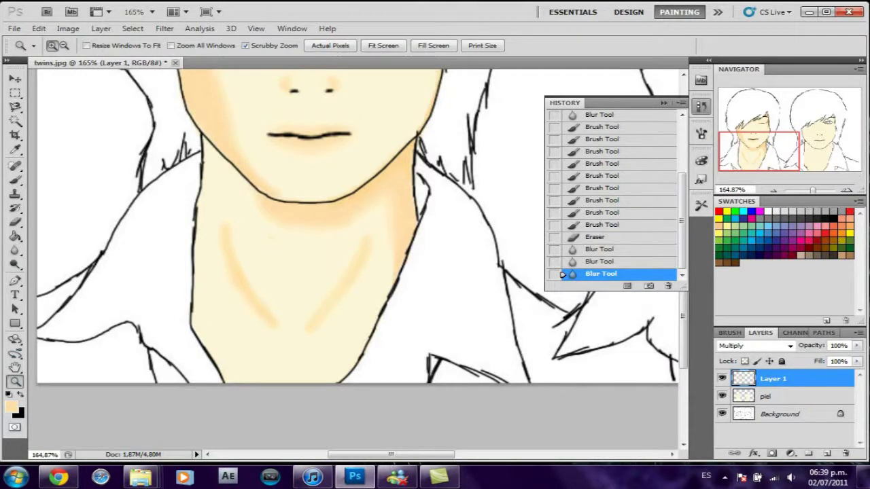
drag(813, 190, 805, 190)
key(b)
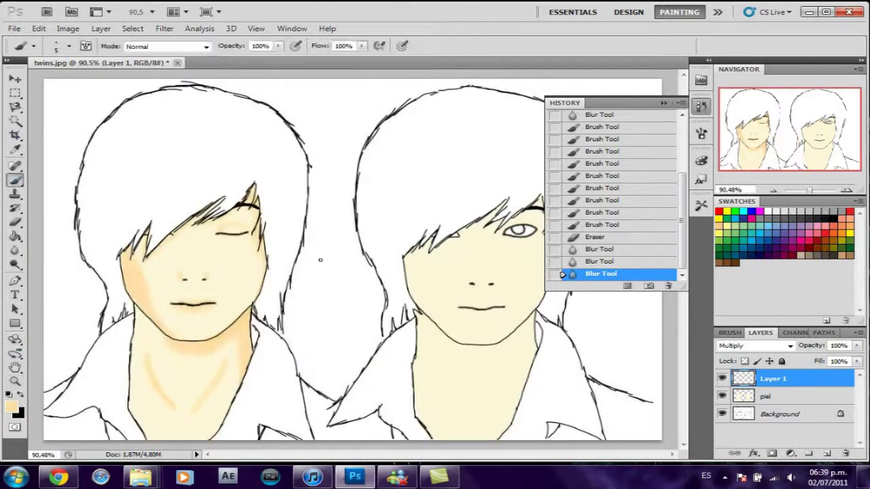
double_click(610, 107)
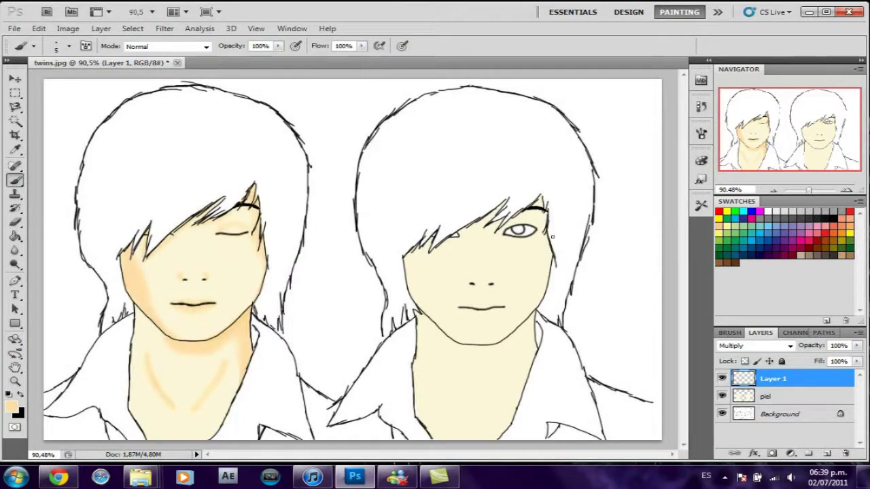
drag(810, 194, 809, 190)
drag(500, 228, 438, 201)
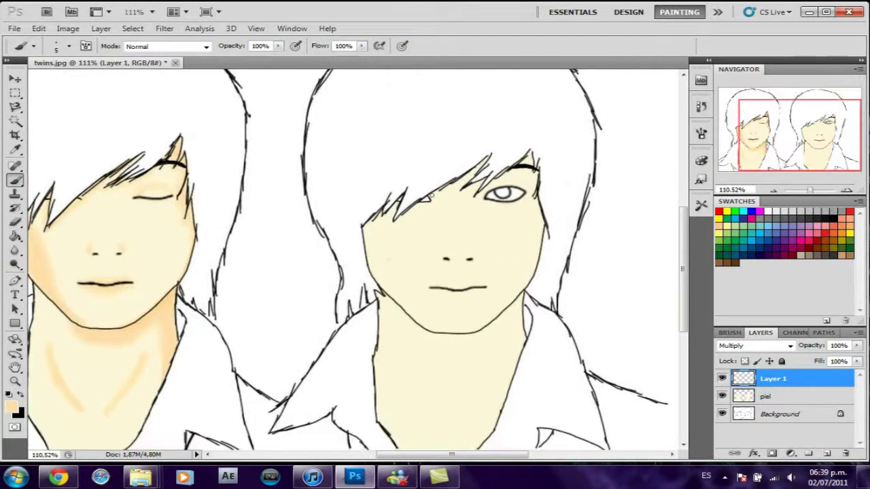
Paint tan shading on the right twin's lips, eye corner, left cheek and jaw, with a size-25 Blur brush
mouse_move(458, 289)
mouse_down()
mouse_move(438, 287)
mouse_move(482, 286)
mouse_move(440, 293)
mouse_up()
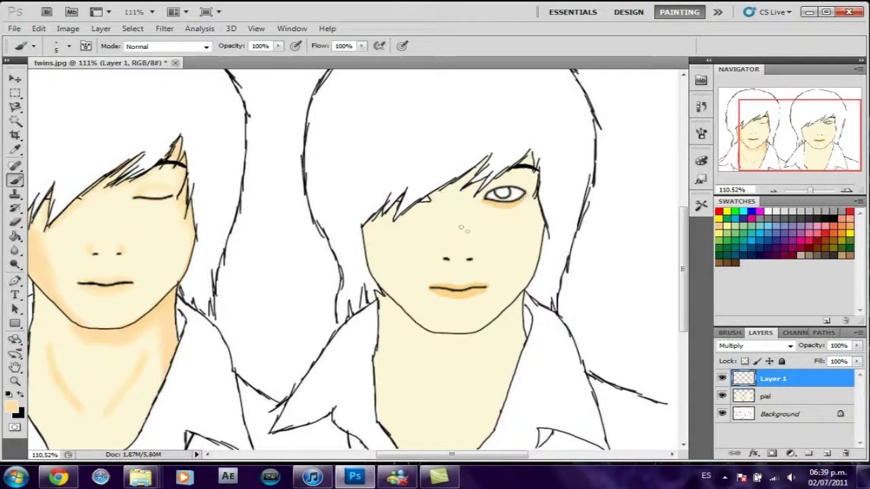
mouse_move(488, 182)
mouse_down()
mouse_move(411, 206)
mouse_move(393, 223)
mouse_move(374, 221)
mouse_up()
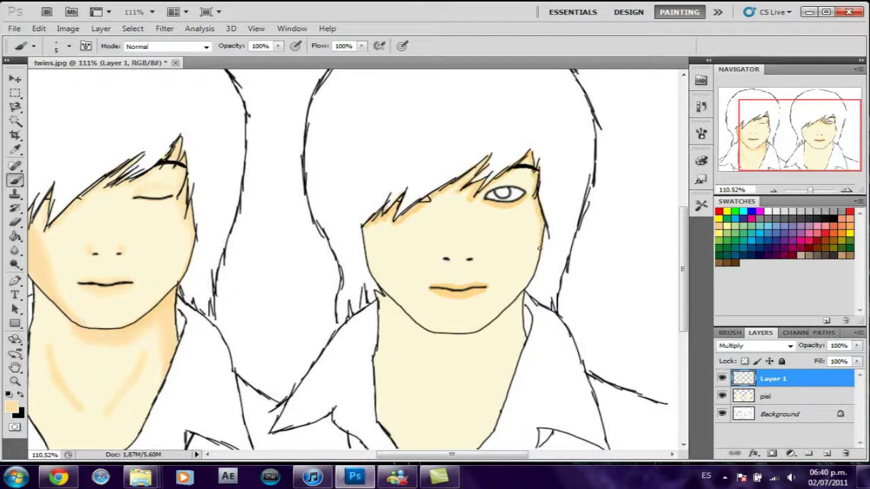
drag(391, 265, 418, 320)
drag(371, 246, 388, 289)
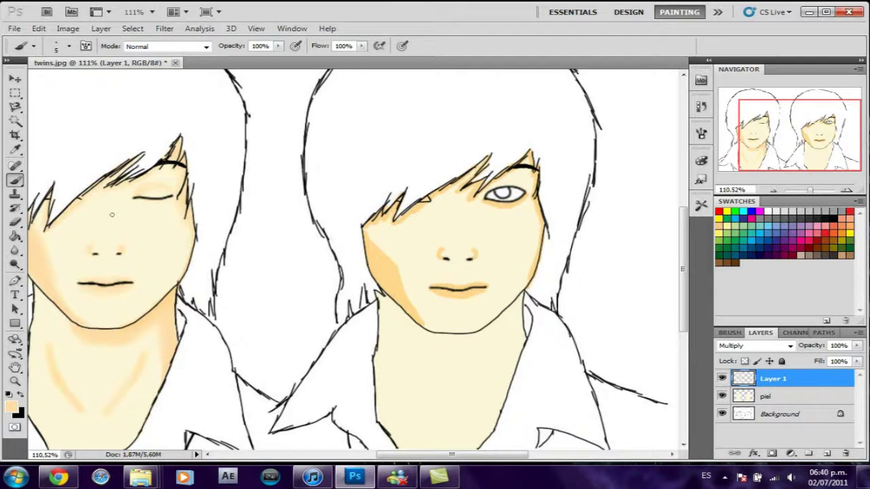
key(r)
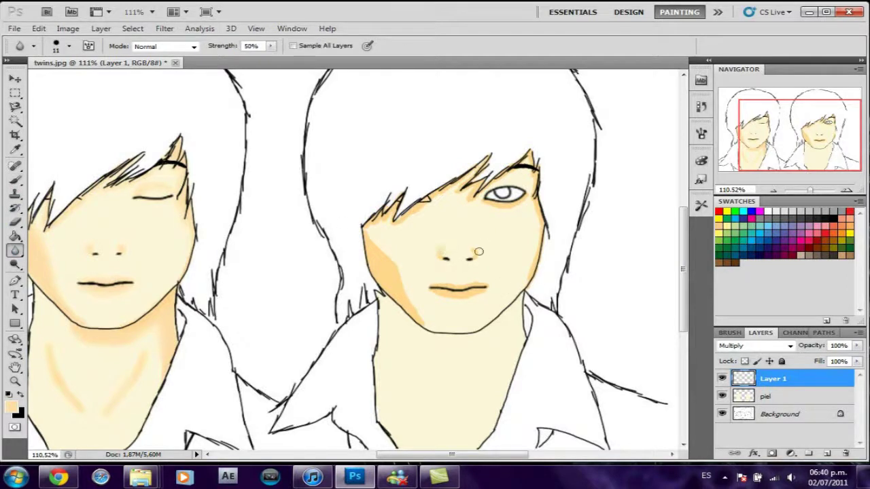
right_click(472, 259)
key(Return)
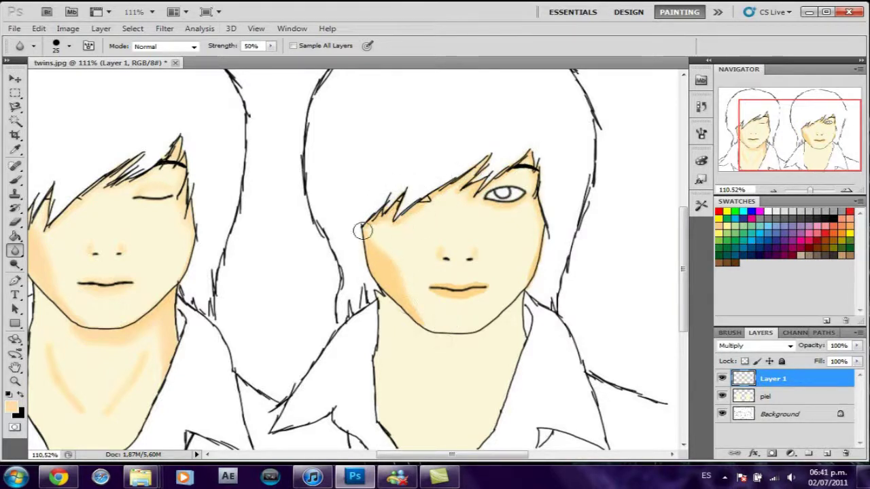
Try Normal and Color Burn blending on the shading layer, then return to Multiply
click(754, 345)
click(747, 32)
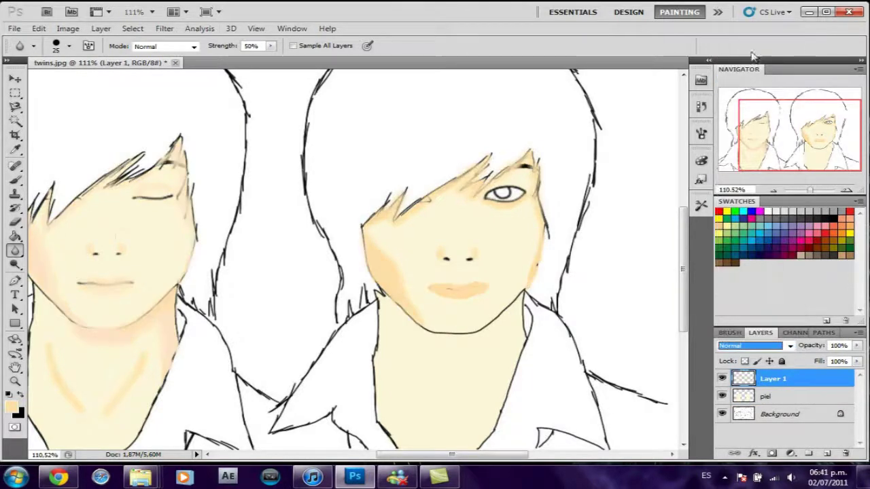
click(15, 149)
click(42, 259)
click(754, 345)
click(748, 89)
click(754, 345)
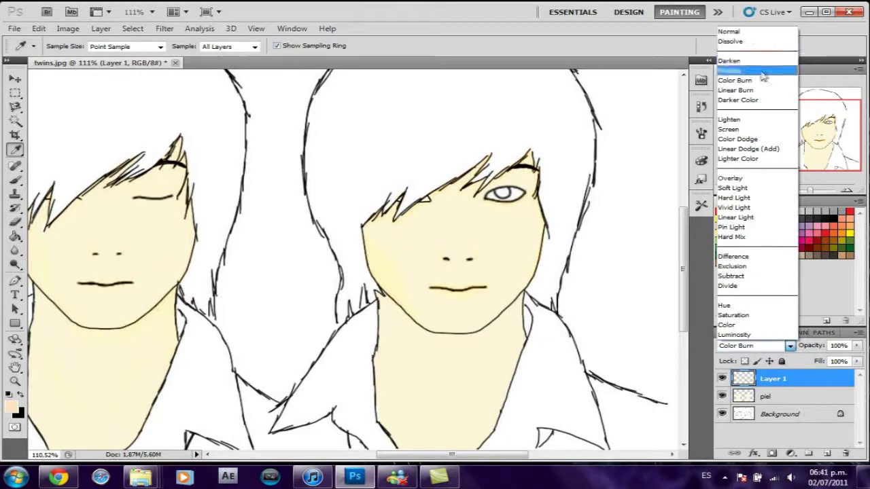
click(747, 78)
Paint blush on the right cheek, then erase the right face shading with a size-56 eraser
click(15, 180)
mouse_move(407, 244)
mouse_down()
mouse_move(425, 260)
mouse_move(405, 260)
mouse_up()
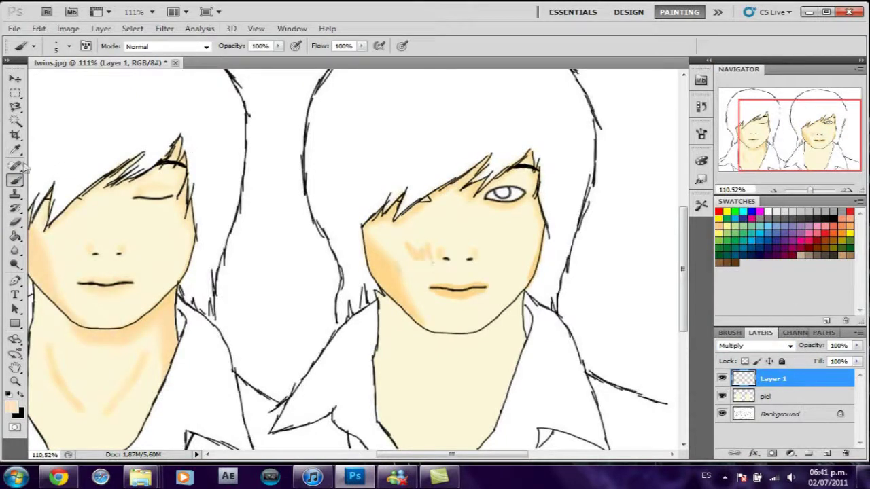
click(15, 221)
right_click(406, 244)
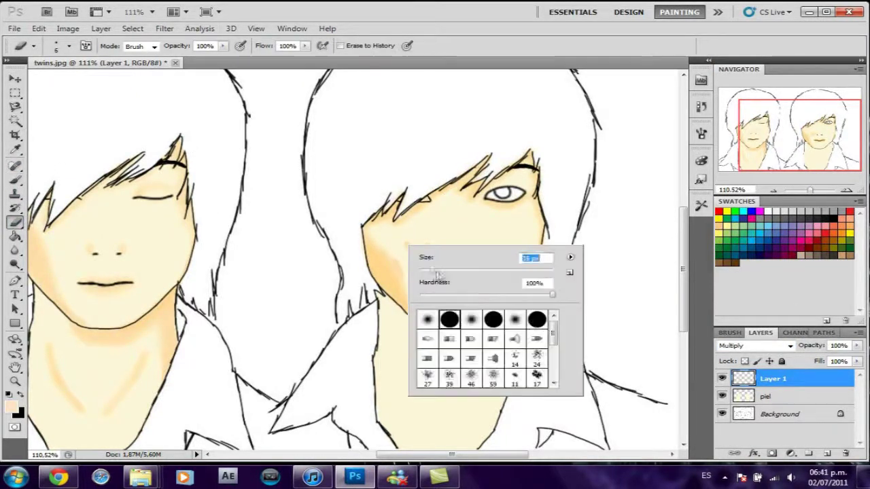
click(502, 207)
mouse_move(503, 208)
mouse_down()
mouse_move(427, 330)
mouse_move(370, 244)
mouse_up()
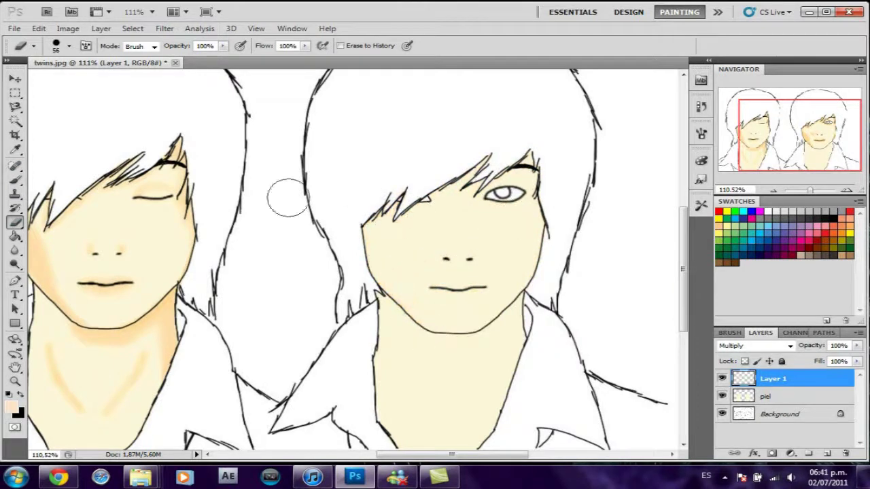
Paint and blur peach tint on the right twin's lower lip and left cheek
key(b)
drag(431, 288, 443, 294)
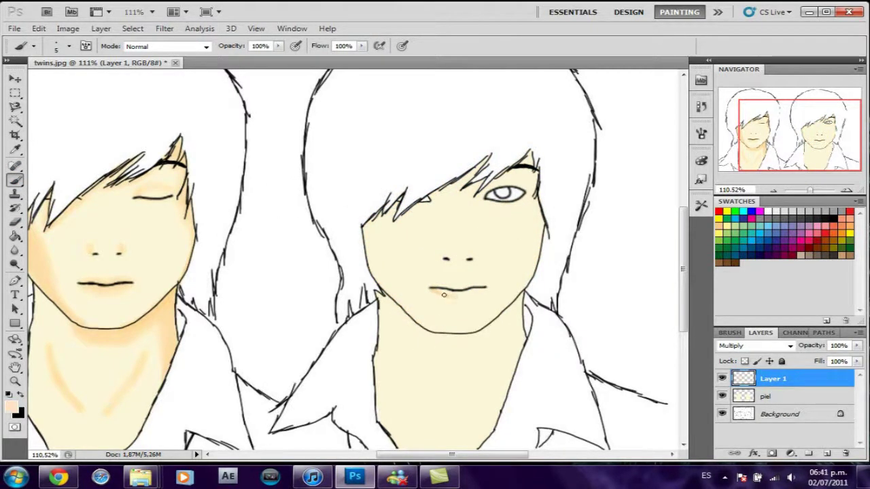
drag(440, 289, 470, 288)
key(r)
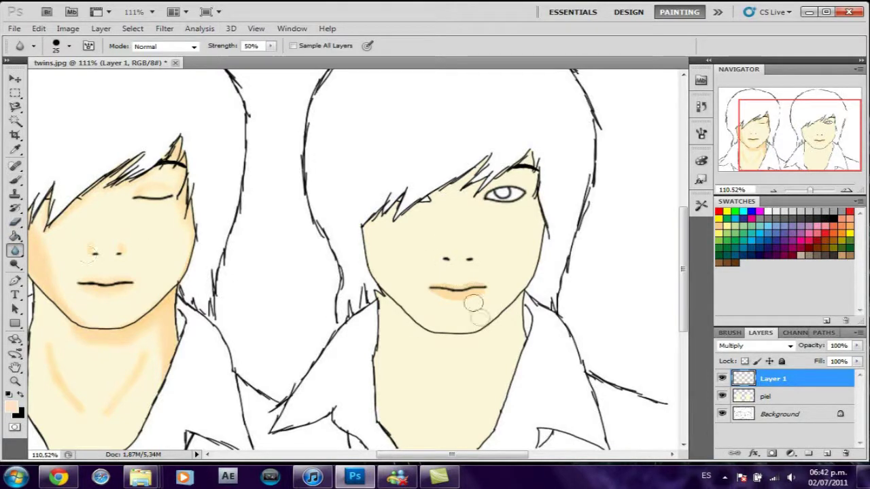
mouse_move(490, 287)
mouse_down()
mouse_move(443, 277)
mouse_move(493, 290)
mouse_up()
click(15, 180)
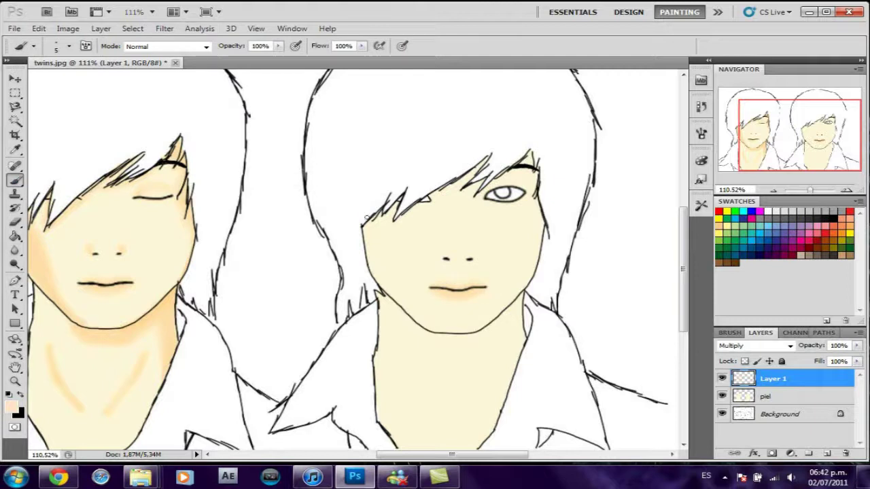
mouse_move(396, 260)
mouse_down()
mouse_move(431, 330)
mouse_move(367, 261)
mouse_up()
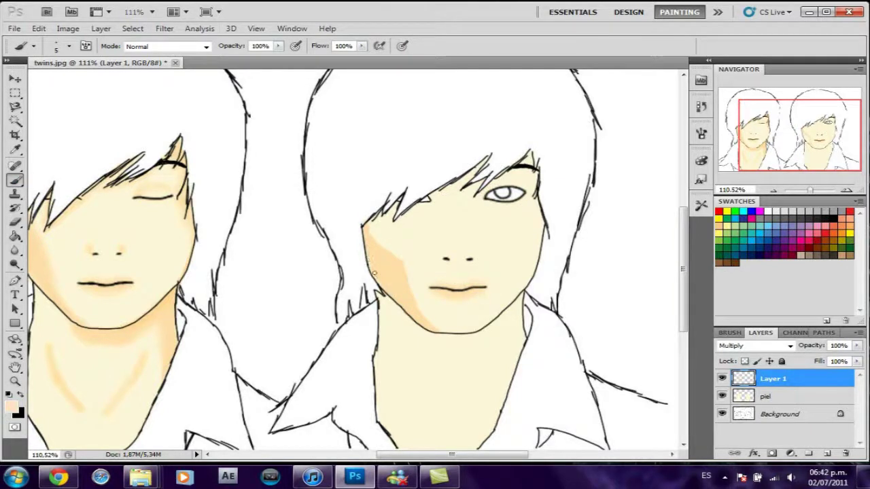
click(15, 250)
mouse_move(400, 292)
mouse_down()
mouse_move(371, 231)
mouse_move(411, 294)
mouse_move(388, 272)
mouse_move(369, 242)
mouse_move(430, 320)
mouse_move(393, 256)
mouse_up()
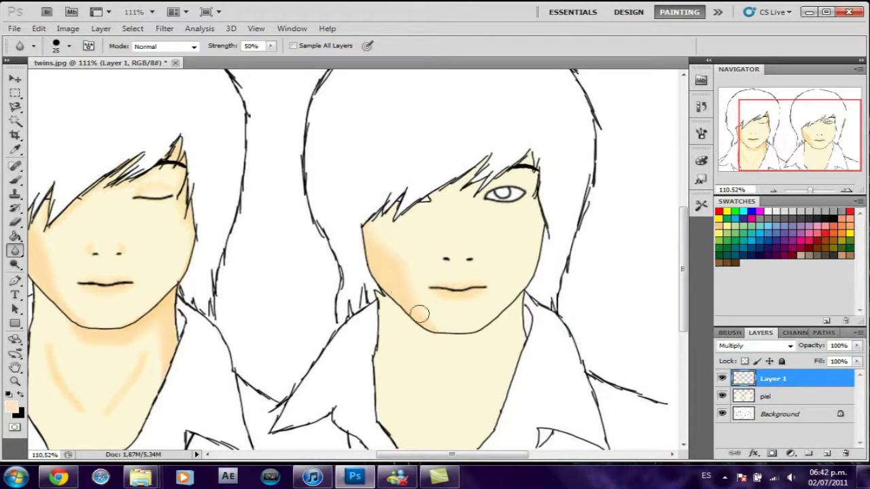
Tint and soften the right twin's nostrils, right cheek edge and area beneath the fringe
key(b)
mouse_move(449, 252)
mouse_down()
mouse_move(443, 257)
mouse_move(473, 258)
mouse_up()
key(r)
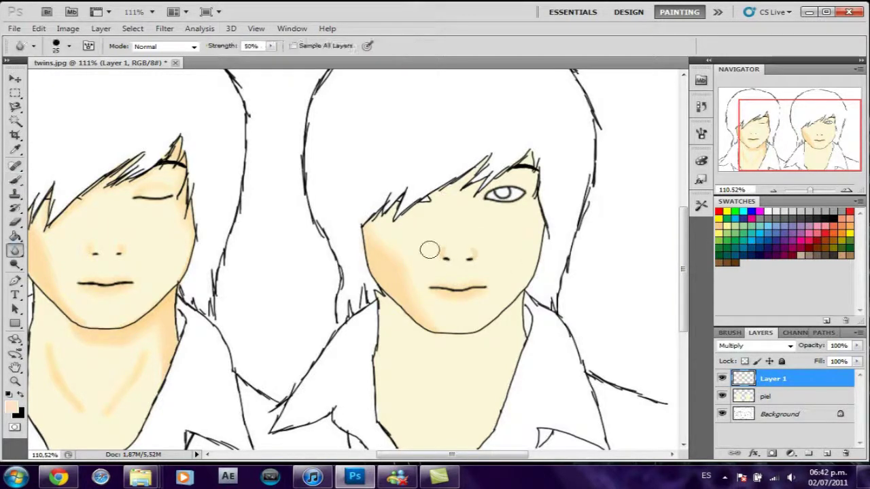
key(b)
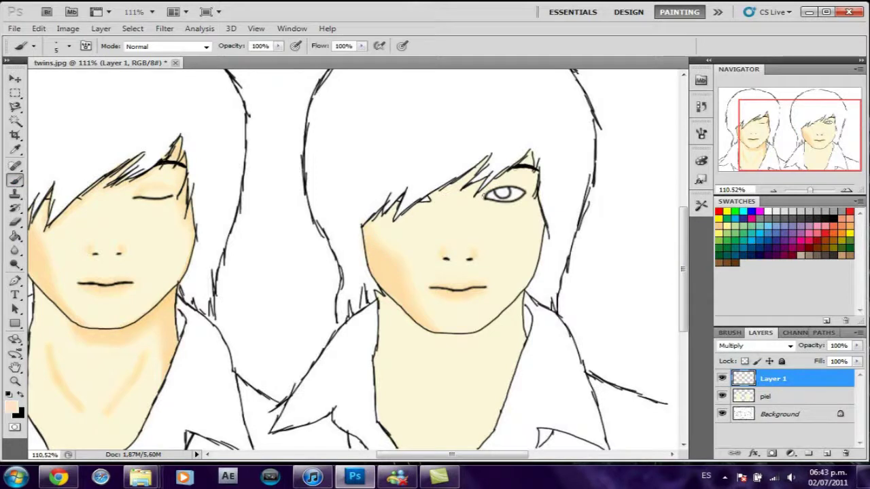
drag(535, 208, 541, 183)
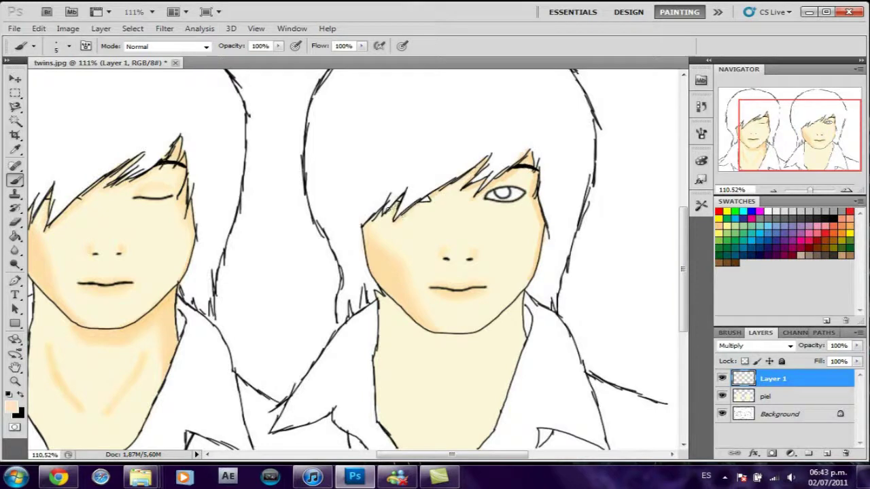
key(r)
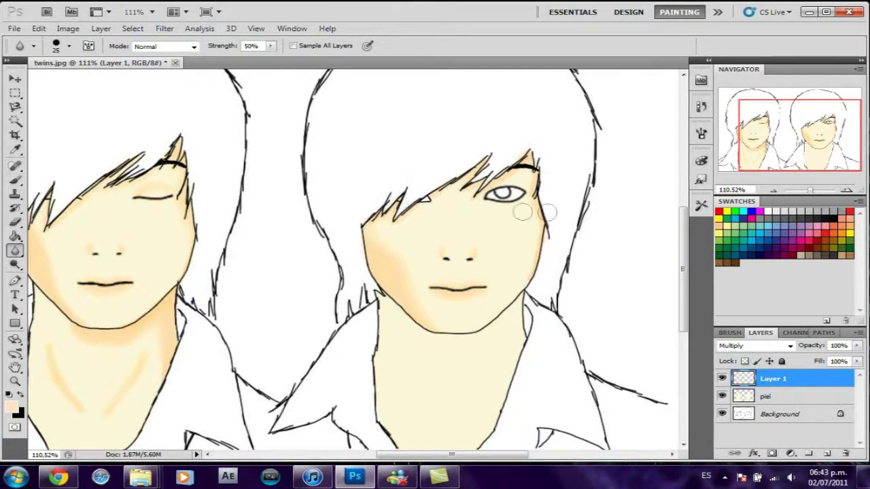
key(b)
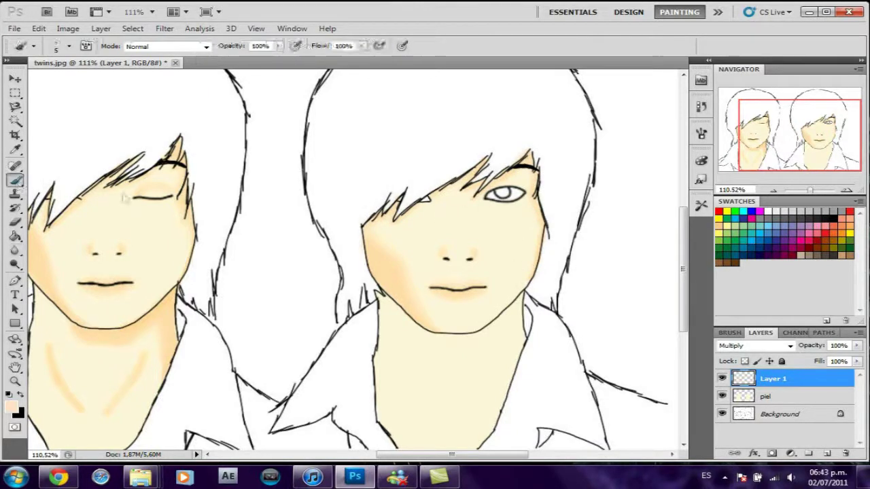
drag(484, 199, 506, 203)
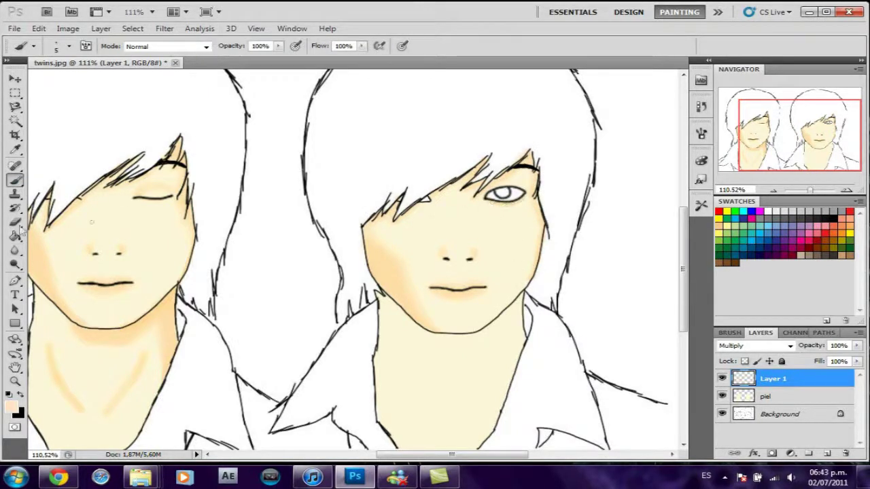
click(15, 250)
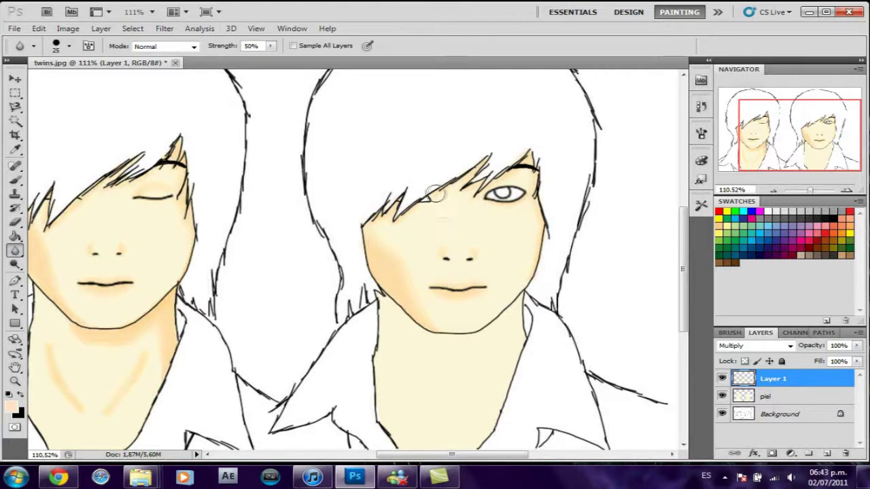
click(15, 178)
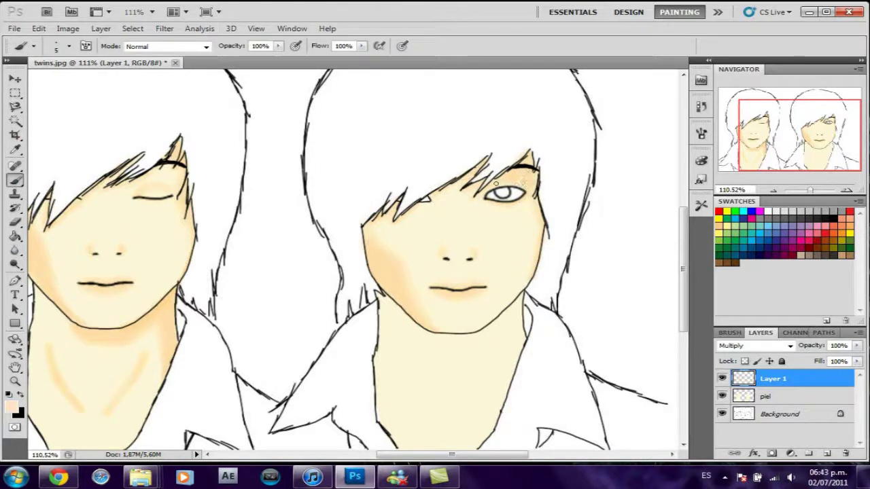
click(15, 250)
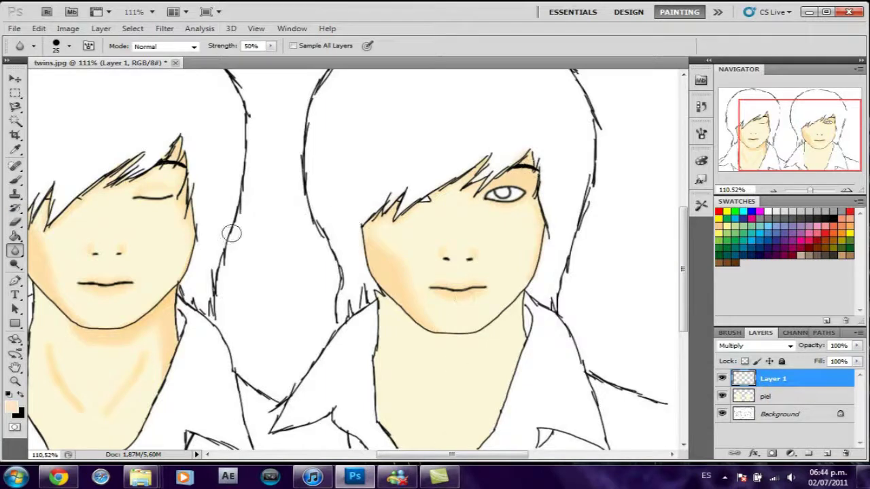
scroll(427, 339, down, 3)
Paint and blur peach shading strokes down the right twin's neck and chin line
click(15, 178)
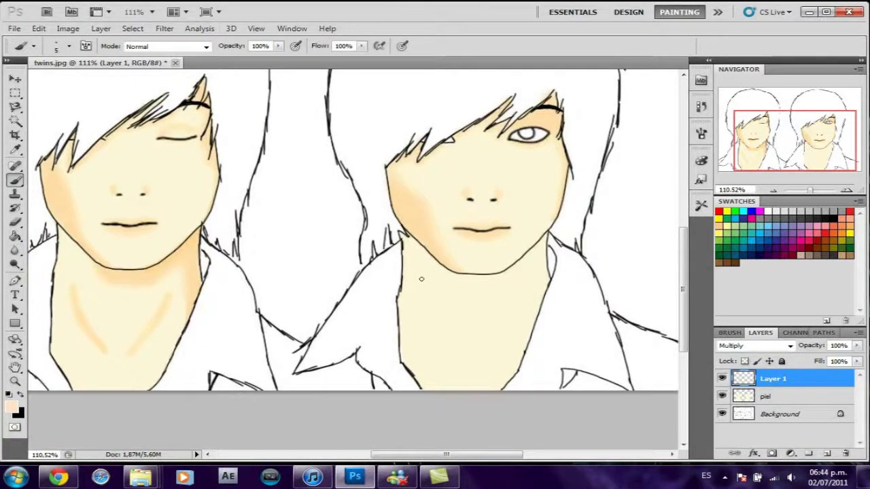
drag(439, 333, 448, 343)
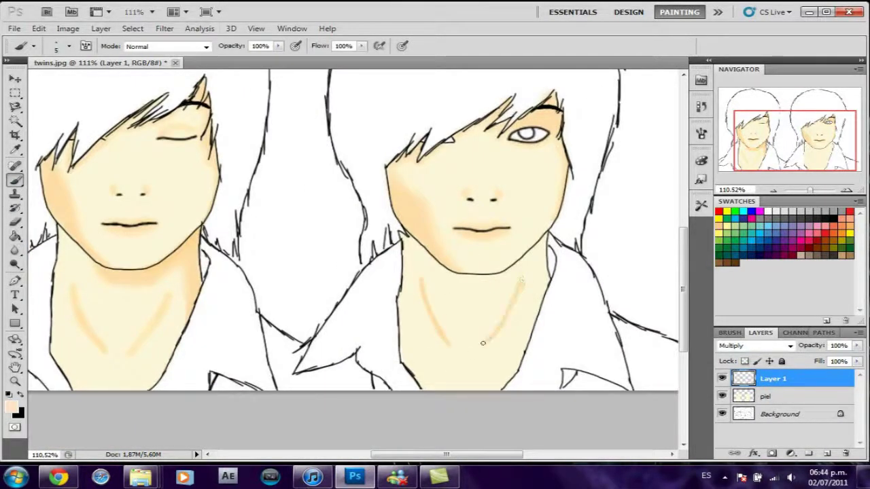
mouse_move(526, 288)
mouse_down()
mouse_move(540, 247)
mouse_move(510, 269)
mouse_up()
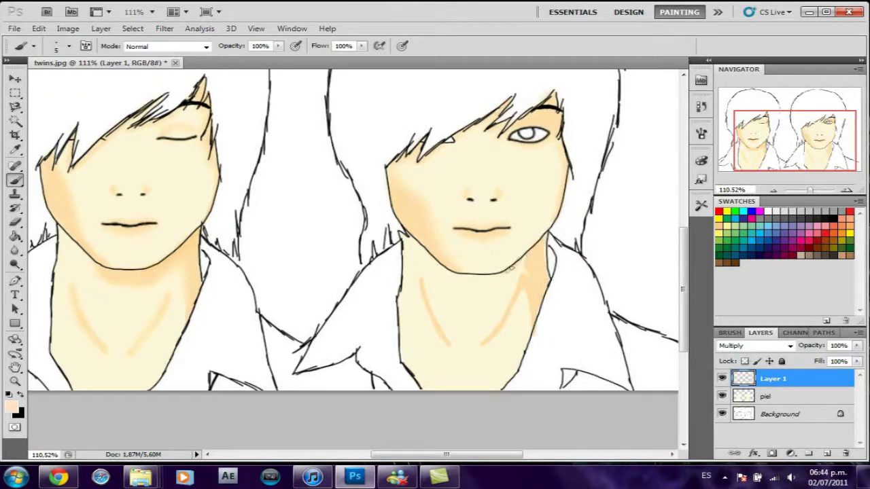
drag(501, 281, 528, 270)
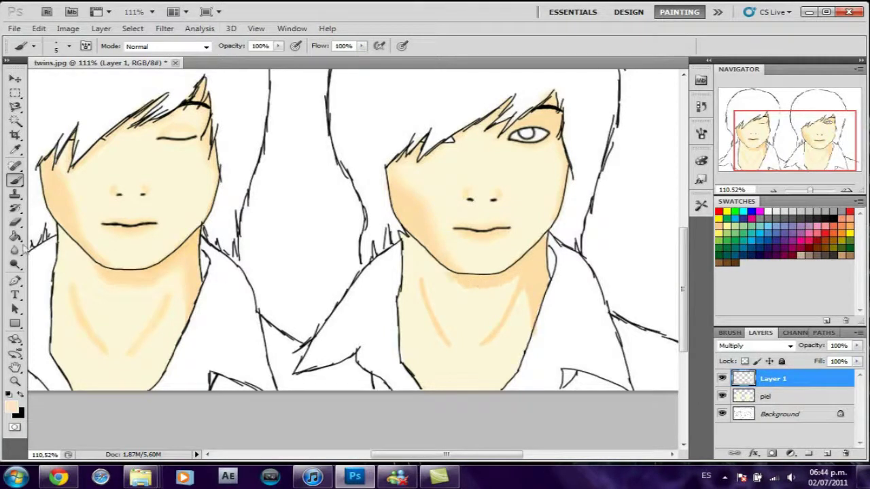
key(r)
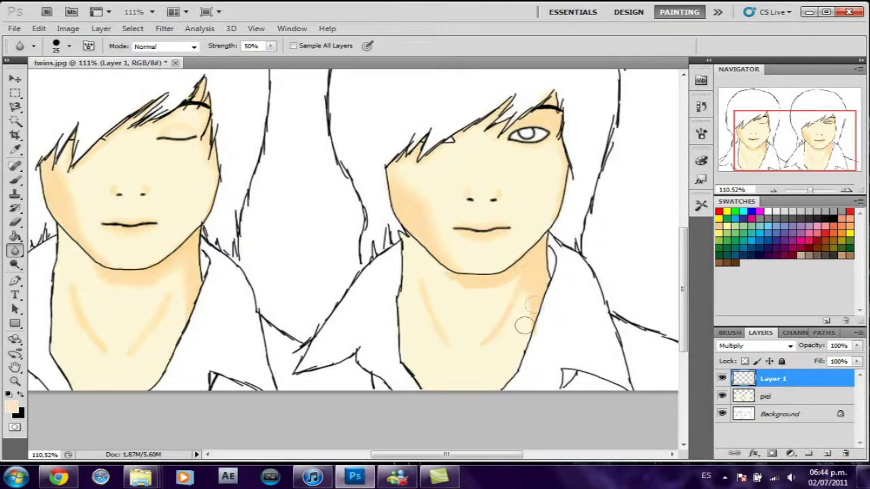
drag(417, 272, 501, 256)
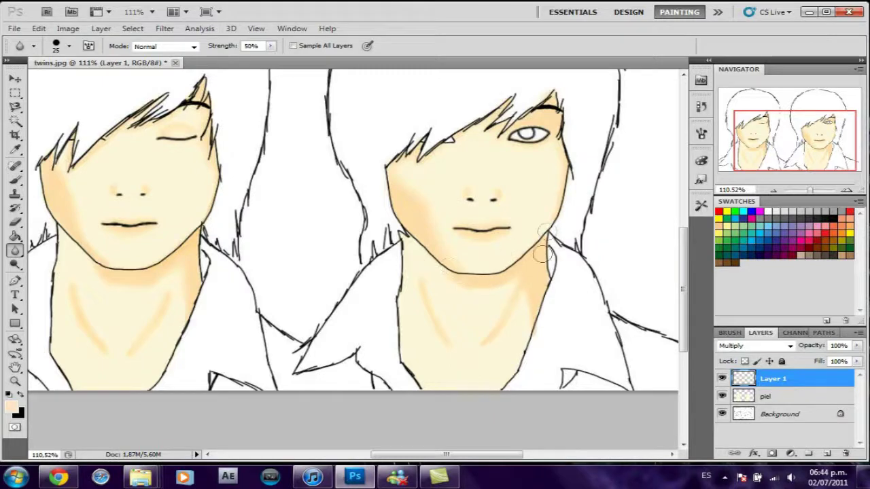
drag(523, 320, 498, 310)
drag(810, 190, 808, 190)
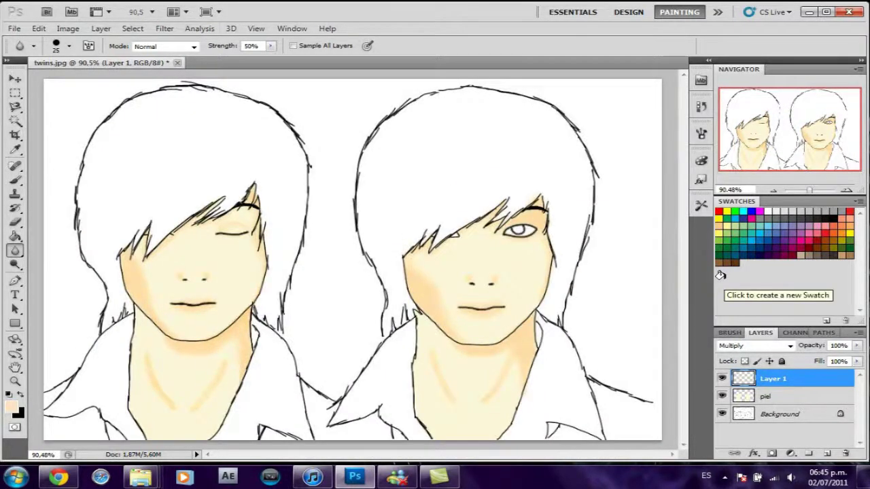
Blur the lower cheek and jaw shading, and rename Layer 1 to 'sombra de la piel'
key(b)
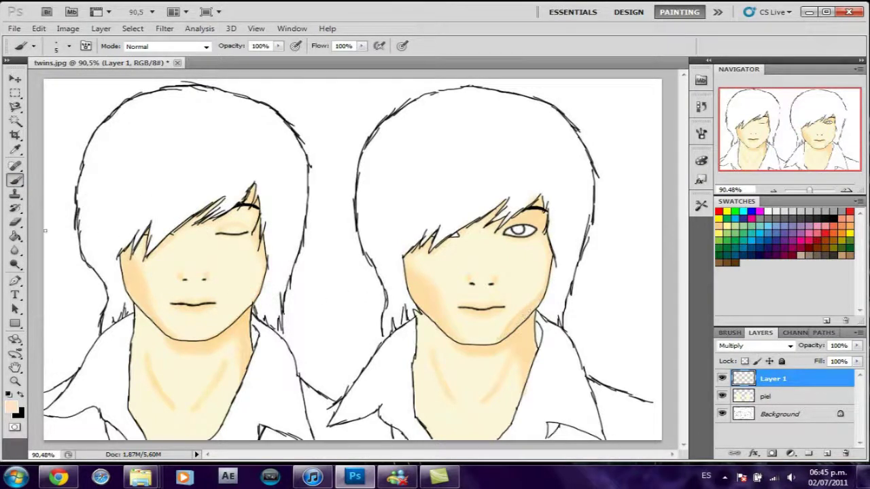
key(r)
mouse_move(535, 290)
mouse_down()
mouse_move(508, 330)
mouse_move(524, 301)
mouse_up()
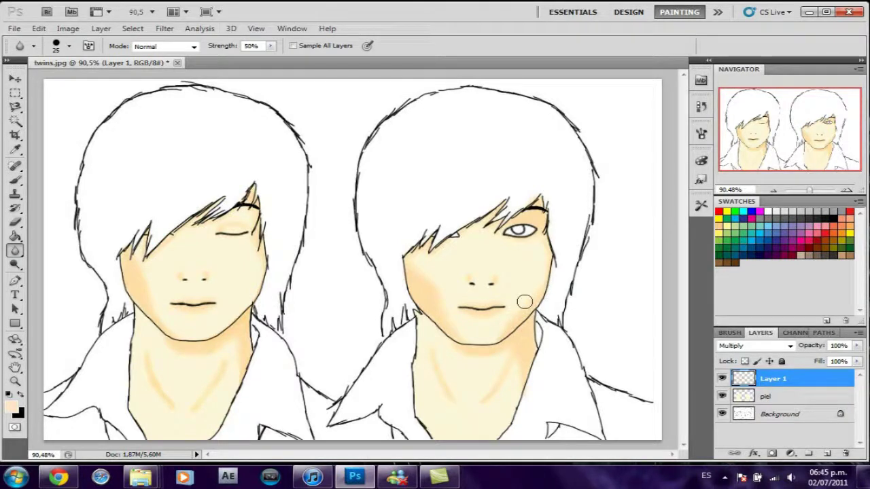
double_click(773, 379)
text(mbra piel)
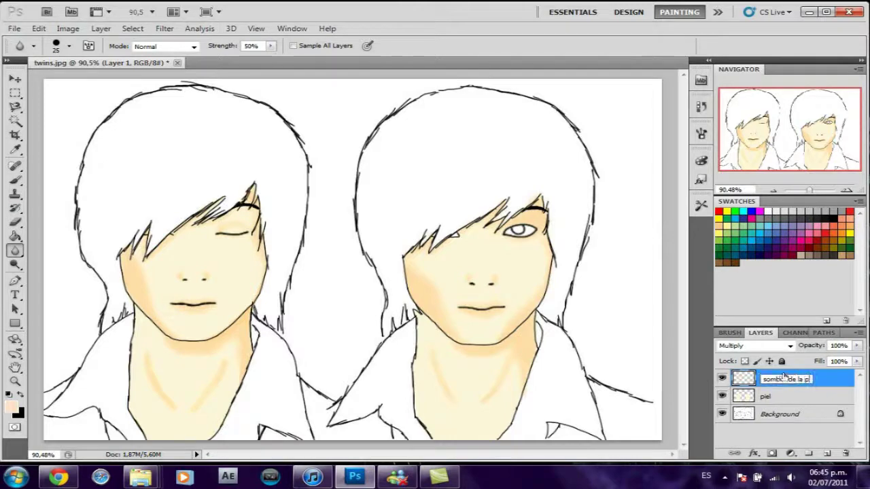
key(Return)
Save the drawing as the Photoshop file twins coloring.psd
click(14, 28)
text(twins coloring)
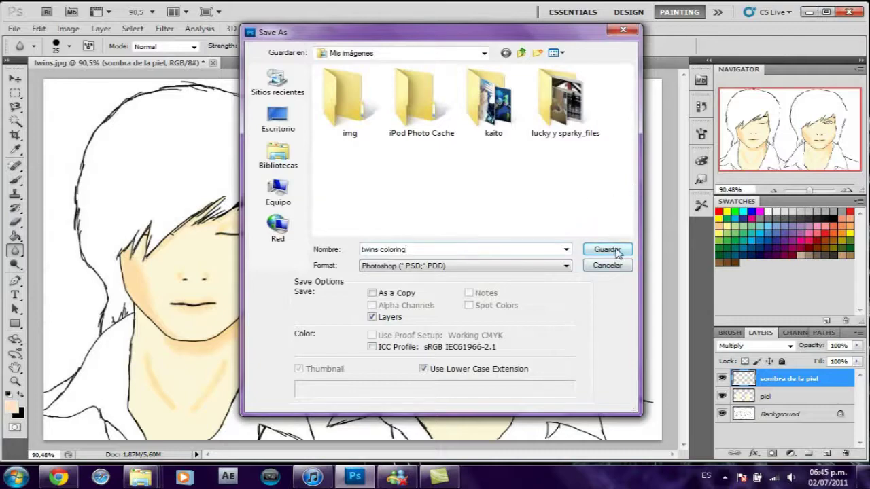
click(607, 249)
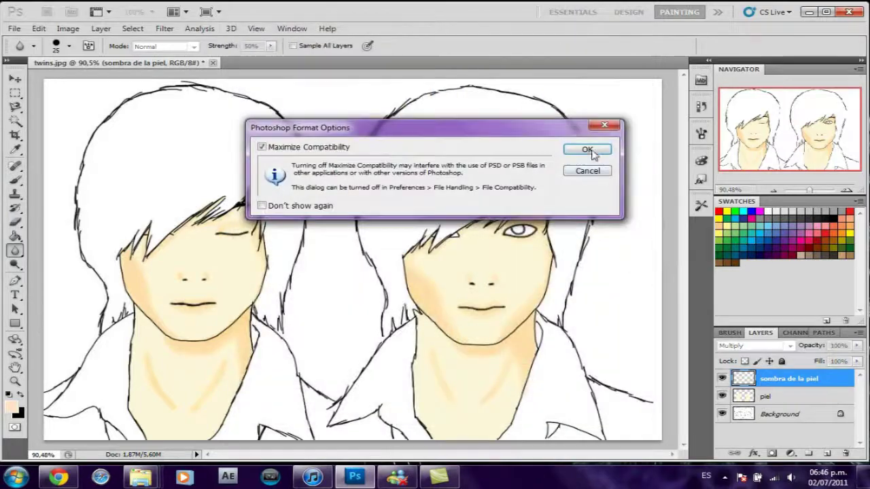
key(Return)
click(15, 225)
alt+scroll(370, 197, down, 1)
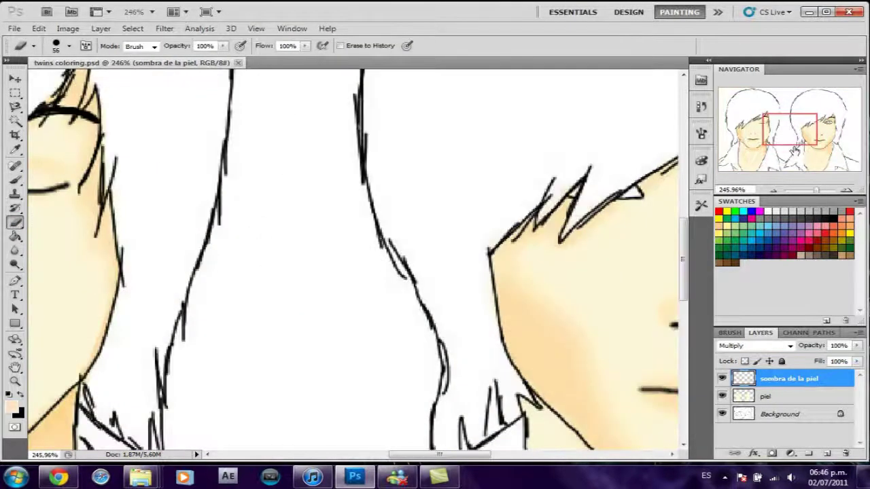
alt+scroll(369, 197, up, 4)
right_click(370, 197)
text(4)
key(Return)
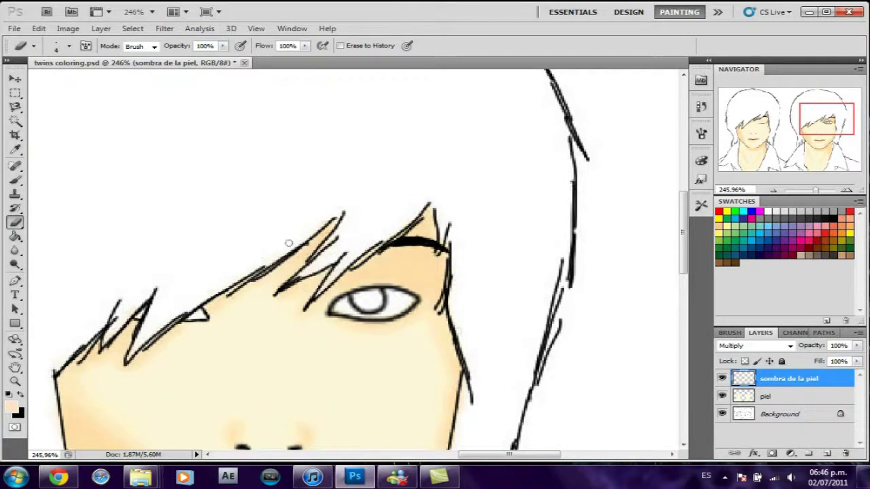
drag(483, 363, 468, 216)
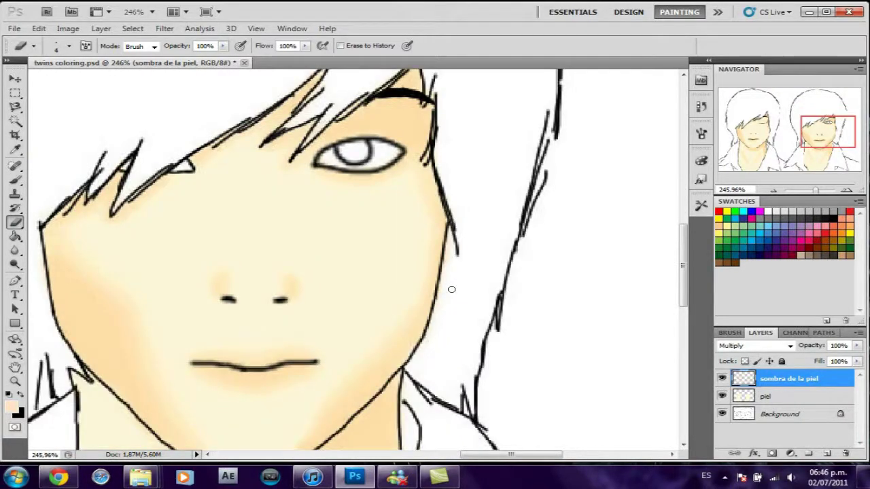
drag(435, 315, 462, 111)
mouse_move(308, 378)
mouse_down()
mouse_move(313, 294)
mouse_move(392, 190)
mouse_move(388, 315)
mouse_move(524, 334)
mouse_move(550, 325)
mouse_move(548, 158)
mouse_up()
drag(189, 260, 243, 247)
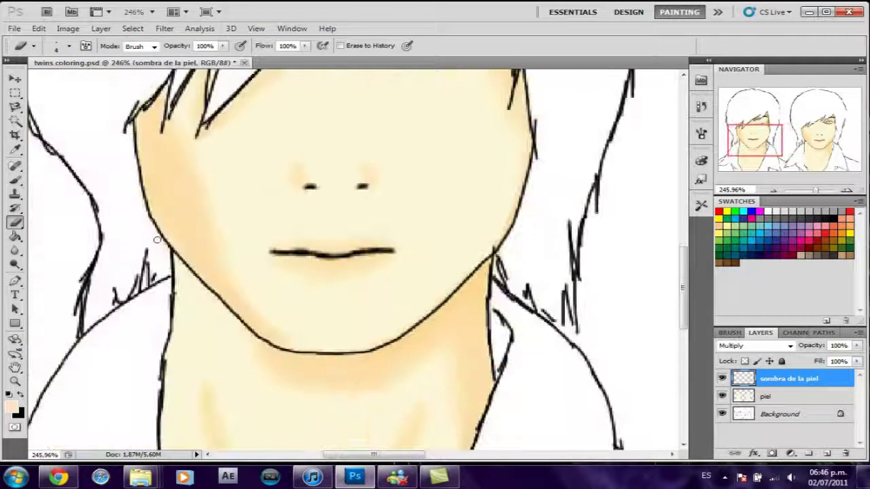
key(alt+bracketleft)
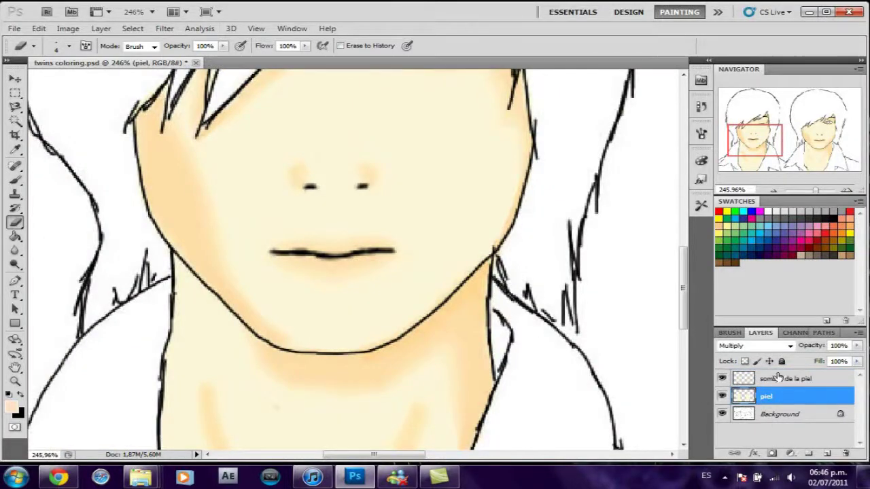
key(alt+bracketright)
drag(516, 353, 476, 75)
drag(652, 88, 204, 435)
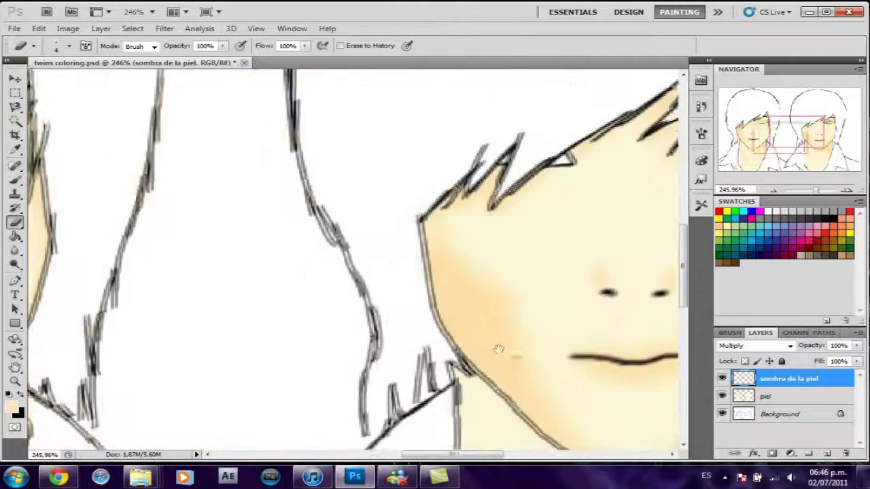
drag(679, 306, 509, 358)
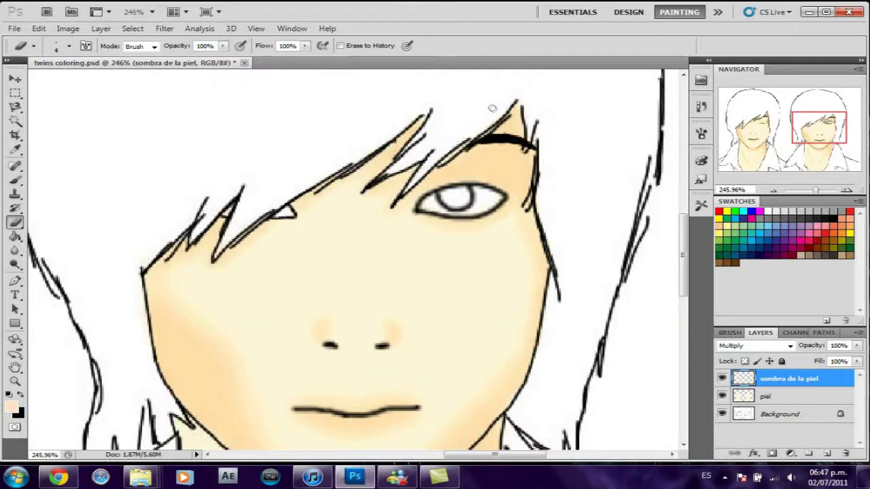
drag(489, 422, 503, 204)
drag(569, 363, 484, 227)
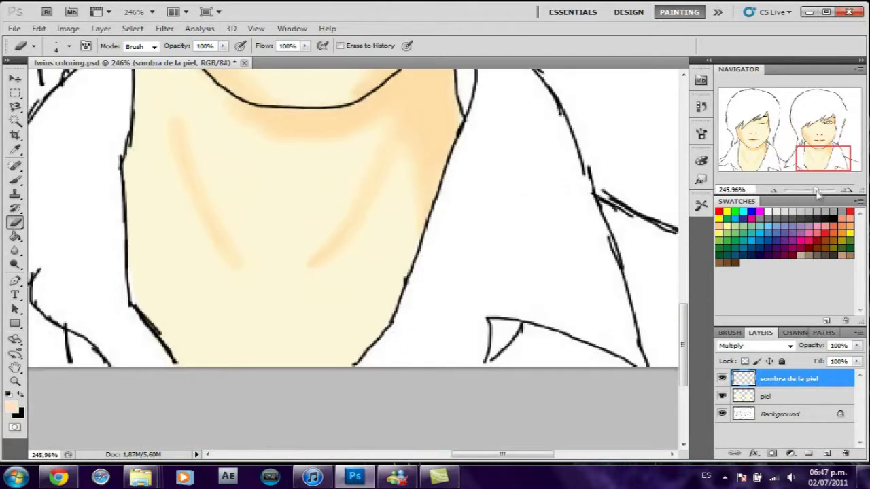
drag(818, 195, 807, 191)
click(807, 453)
Add a new Multiply layer and set the foreground colour to gray #5b5b5b
drag(788, 378, 846, 453)
click(826, 453)
click(14, 179)
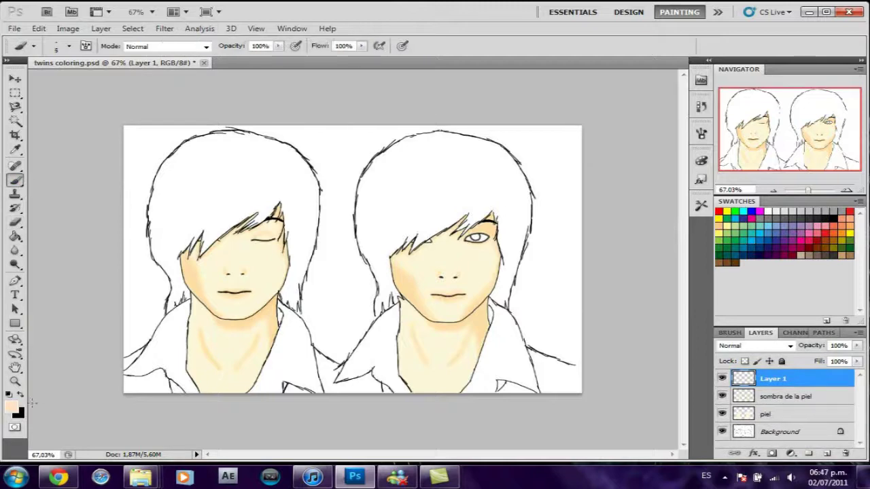
click(12, 408)
click(242, 181)
click(233, 207)
click(570, 106)
click(754, 345)
click(740, 256)
Paint gray over the left twin's hair with a 23-pixel brush
right_click(234, 203)
drag(236, 216, 247, 216)
mouse_move(221, 171)
mouse_down()
mouse_move(272, 198)
mouse_move(299, 200)
mouse_move(307, 226)
mouse_move(300, 178)
mouse_up()
mouse_move(174, 186)
mouse_down()
mouse_move(171, 217)
mouse_move(155, 226)
mouse_up()
Unlock the Background as Layer 0, Magic Wand the white, and invert the selection
click(779, 431)
double_click(814, 430)
key(Return)
click(15, 121)
click(139, 163)
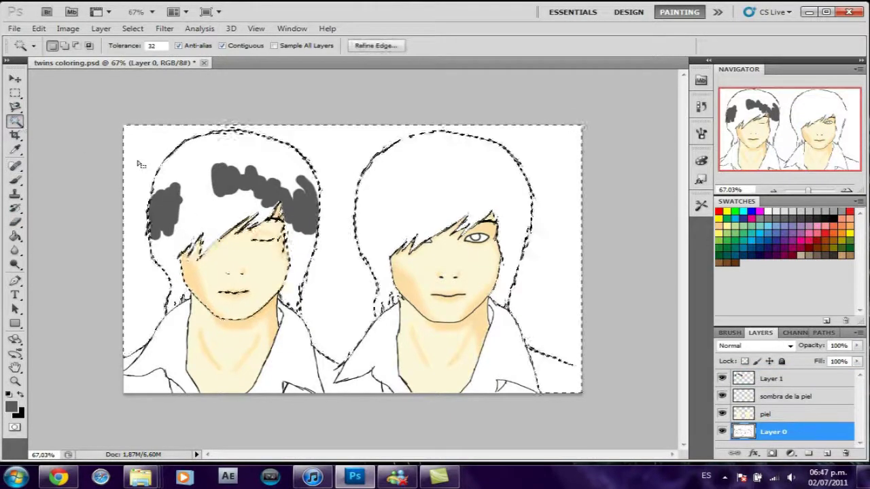
click(133, 28)
click(146, 77)
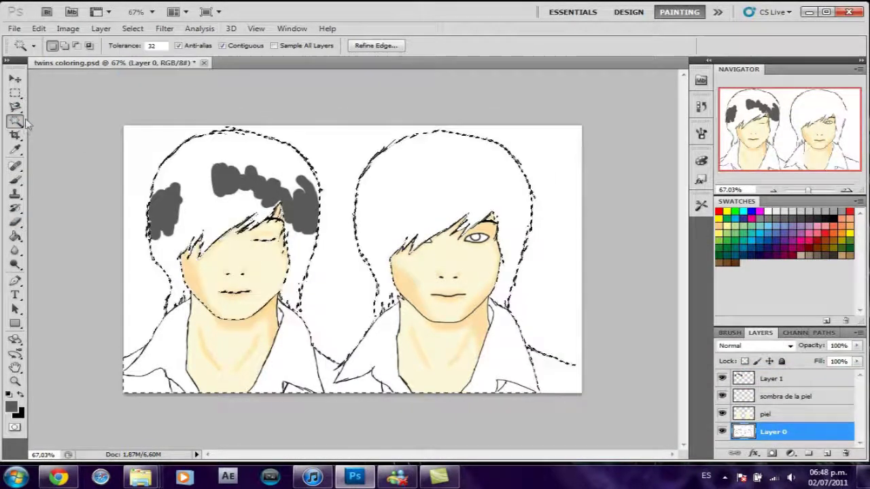
Paint dark gray over the left twin's hair on Layer 1, deselect, and fill gaps
click(15, 180)
click(802, 379)
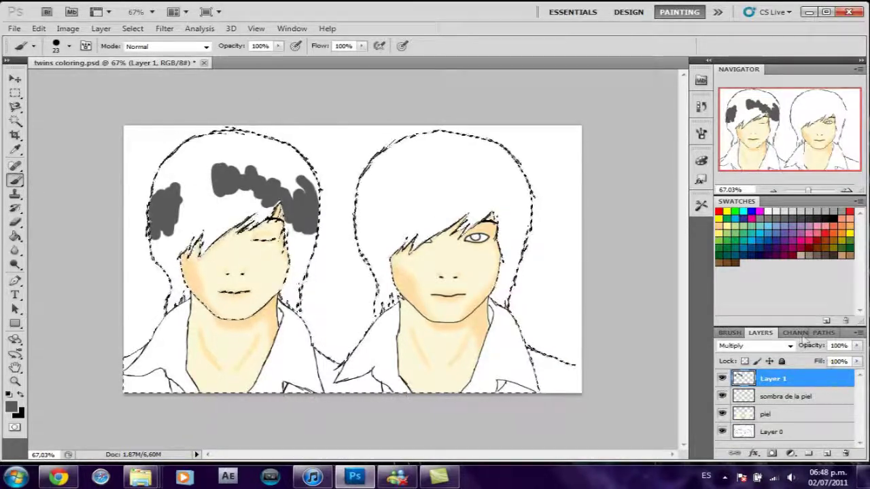
click(132, 28)
mouse_move(204, 169)
mouse_down()
mouse_move(298, 204)
mouse_move(180, 151)
mouse_move(244, 131)
mouse_move(309, 171)
mouse_move(303, 178)
mouse_move(202, 142)
mouse_up()
click(132, 28)
click(146, 52)
mouse_move(185, 171)
mouse_down()
mouse_move(189, 219)
mouse_move(249, 199)
mouse_move(224, 228)
mouse_move(265, 195)
mouse_move(275, 204)
mouse_up()
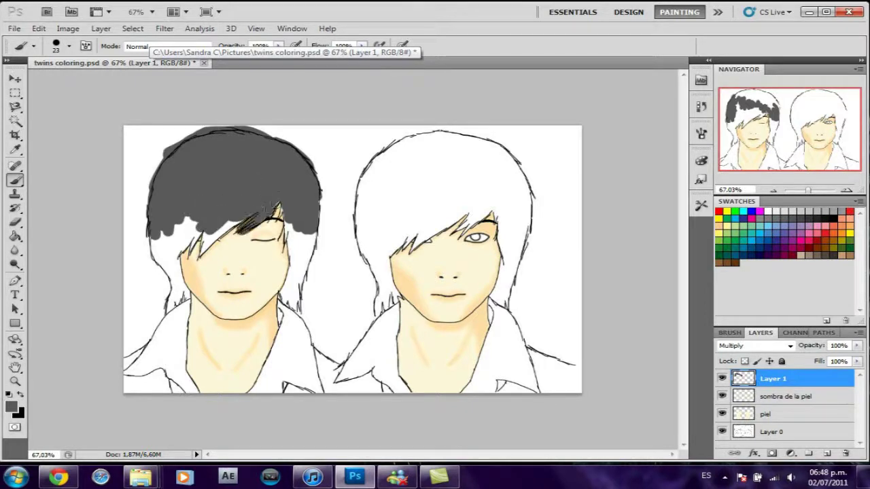
Paint the left twin's bangs, side and remaining white hair patches dark gray
mouse_move(226, 223)
mouse_down()
mouse_move(198, 234)
mouse_move(169, 302)
mouse_move(162, 238)
mouse_move(197, 223)
mouse_up()
mouse_move(282, 210)
mouse_down()
mouse_move(289, 280)
mouse_move(301, 294)
mouse_up()
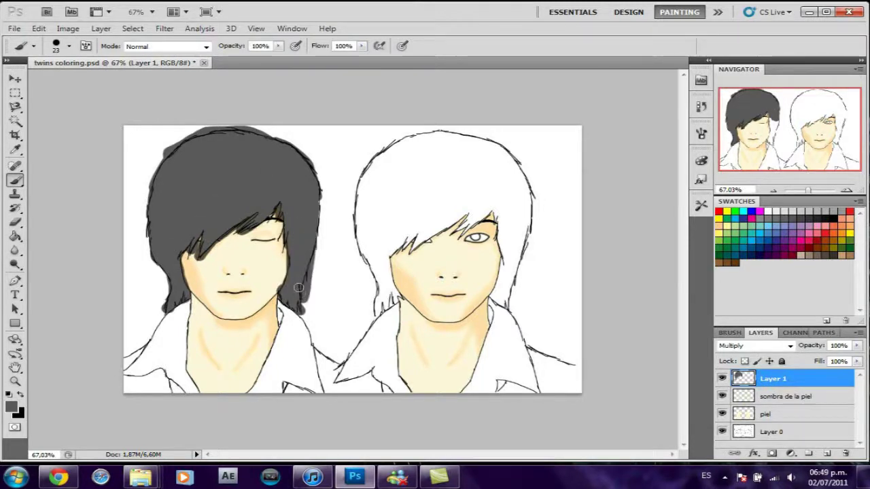
drag(309, 252, 314, 221)
Paint the right twin's hair dark gray beside the face, then zoom in on the left twin
mouse_move(436, 163)
mouse_down()
mouse_move(448, 185)
mouse_move(479, 176)
mouse_up()
click(476, 202)
mouse_move(472, 208)
mouse_down()
mouse_move(506, 289)
mouse_move(503, 305)
mouse_move(525, 190)
mouse_move(495, 149)
mouse_move(384, 140)
mouse_move(353, 251)
mouse_move(380, 306)
mouse_move(383, 270)
mouse_move(407, 235)
mouse_move(469, 197)
mouse_move(380, 153)
mouse_move(360, 252)
mouse_move(458, 156)
mouse_move(509, 231)
mouse_move(503, 176)
mouse_move(475, 163)
mouse_move(482, 178)
mouse_up()
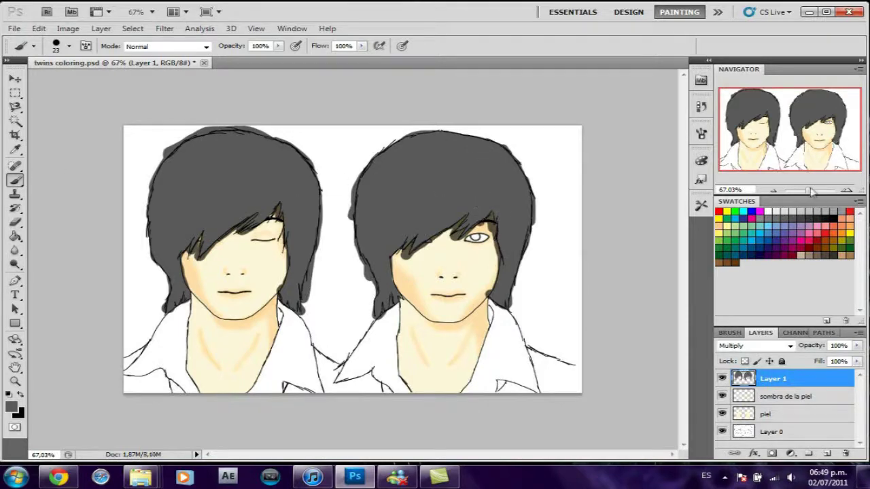
drag(812, 192, 810, 190)
With the Eraser, remove stray gray near the left twin's eyelash and face edge
key(e)
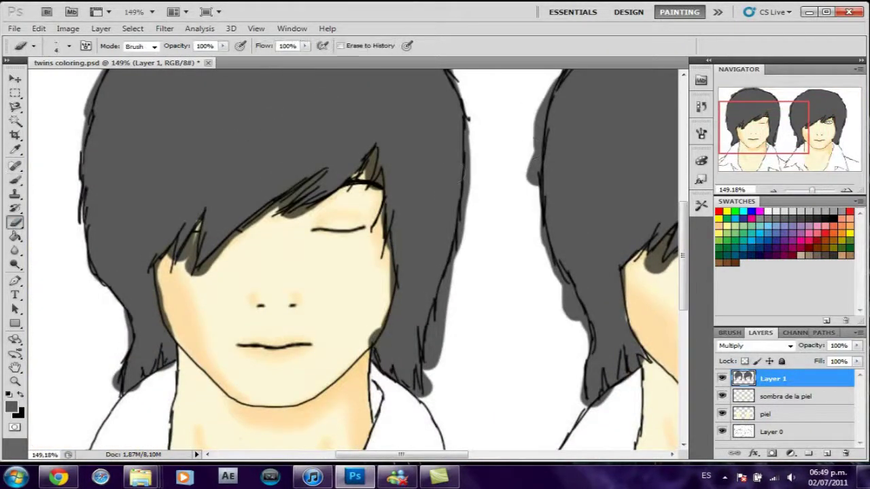
drag(372, 151, 364, 174)
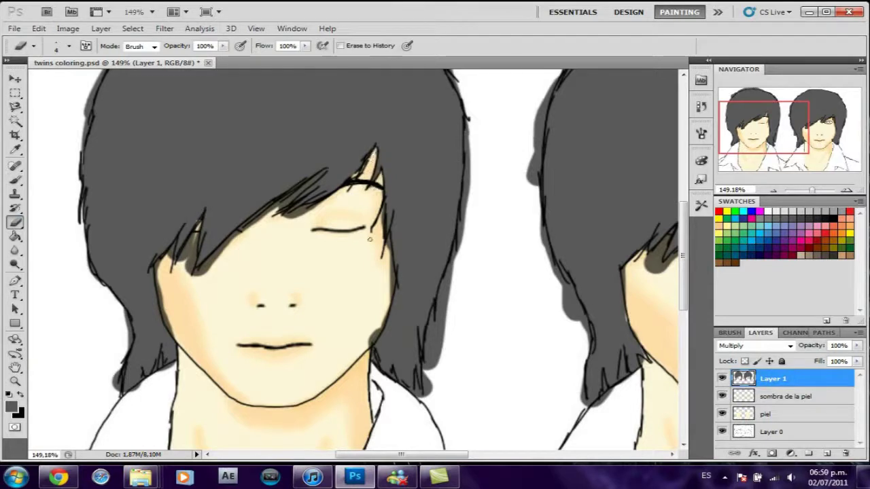
drag(387, 265, 388, 286)
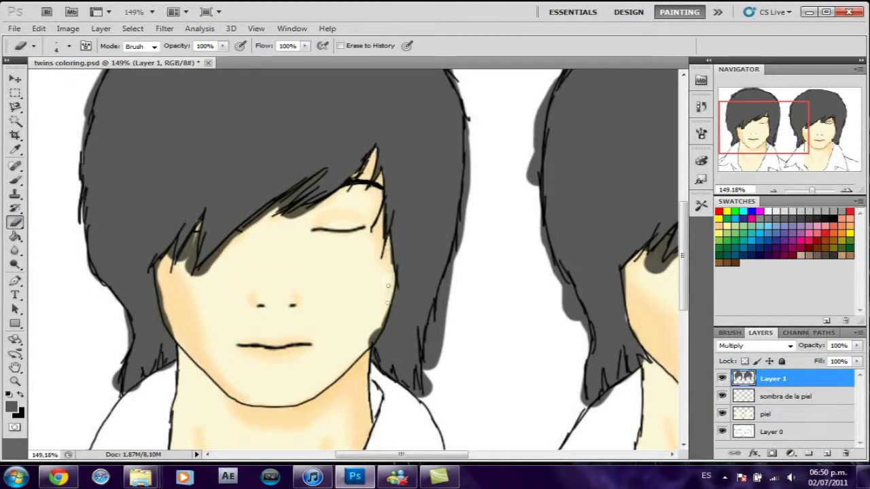
Play the song 'Hot' in the music player and return to the canvas
click(312, 477)
double_click(210, 122)
click(216, 202)
click(355, 477)
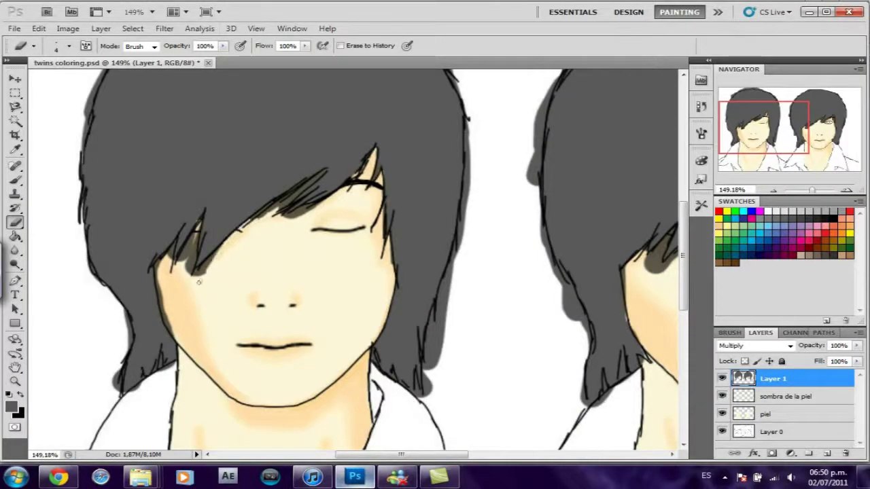
Erase gray overpaint from the left cheek, the skin under the fringe and beyond the hair's right edge
mouse_move(183, 280)
mouse_down()
mouse_move(191, 269)
mouse_move(174, 266)
mouse_up()
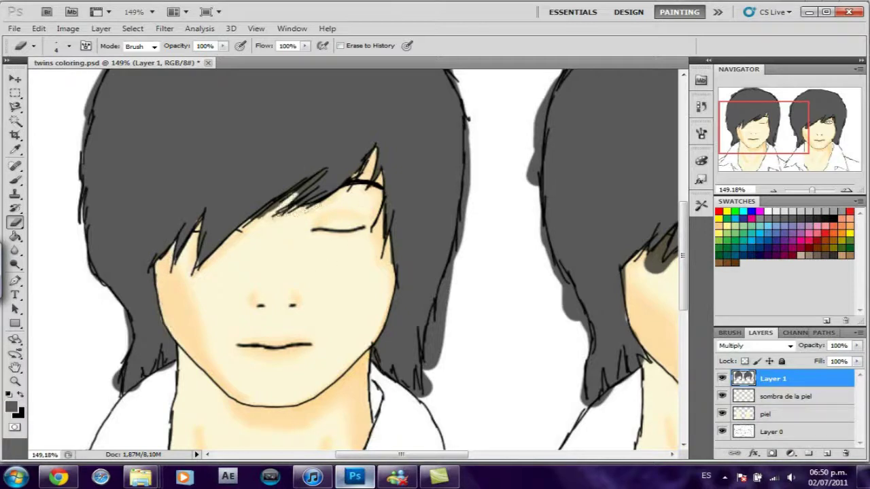
drag(253, 221, 274, 202)
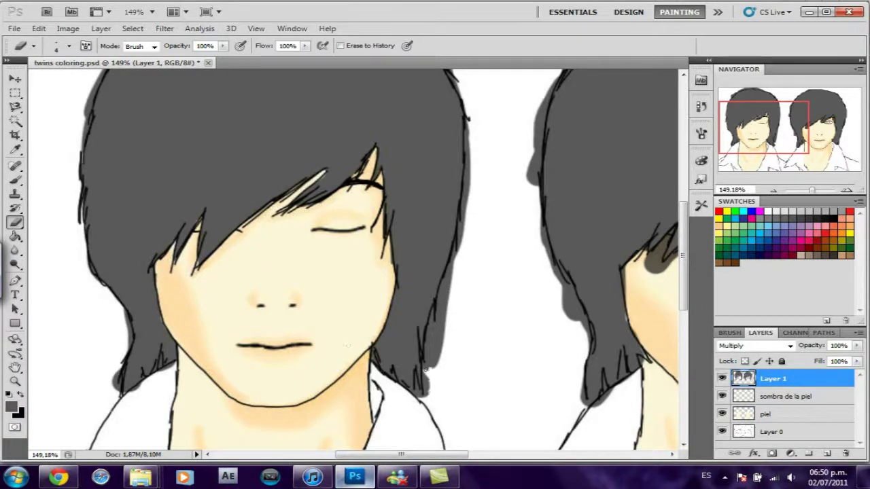
drag(430, 375, 467, 131)
scroll(469, 204, up, 3)
scroll(469, 218, up, 2)
Erase gray overflow along the head's upper-left edge and above the top outline
mouse_move(149, 190)
mouse_down()
mouse_move(136, 210)
mouse_move(183, 170)
mouse_move(124, 231)
mouse_up()
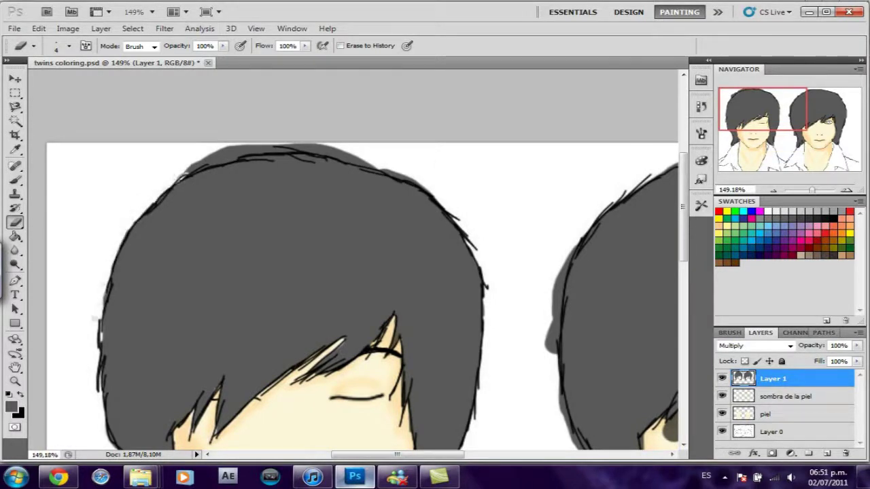
scroll(104, 360, down, 5)
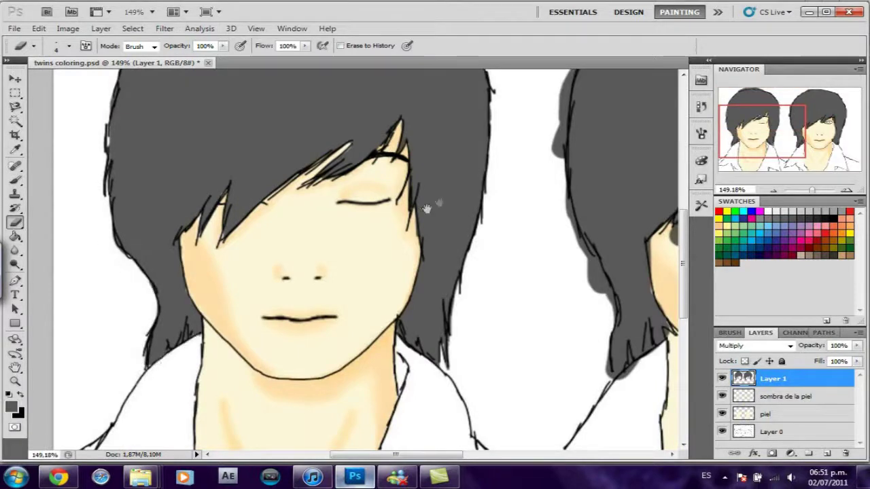
drag(426, 208, 417, 365)
drag(428, 144, 341, 119)
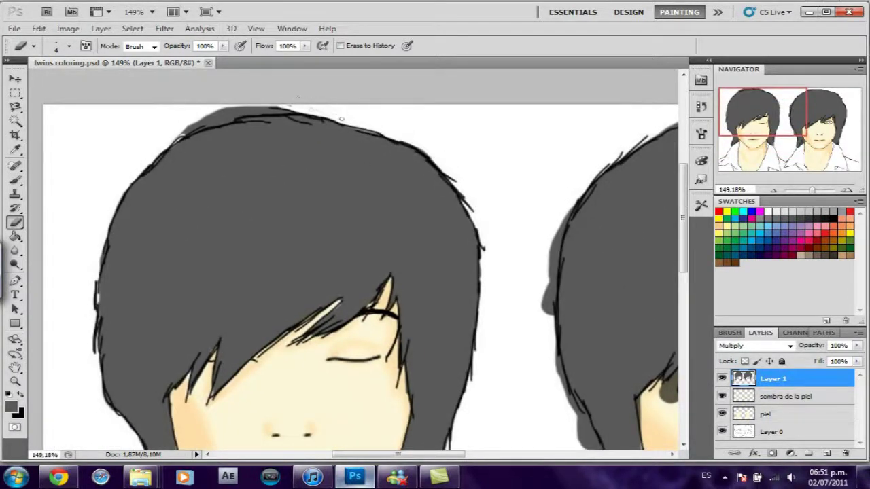
drag(268, 99, 202, 134)
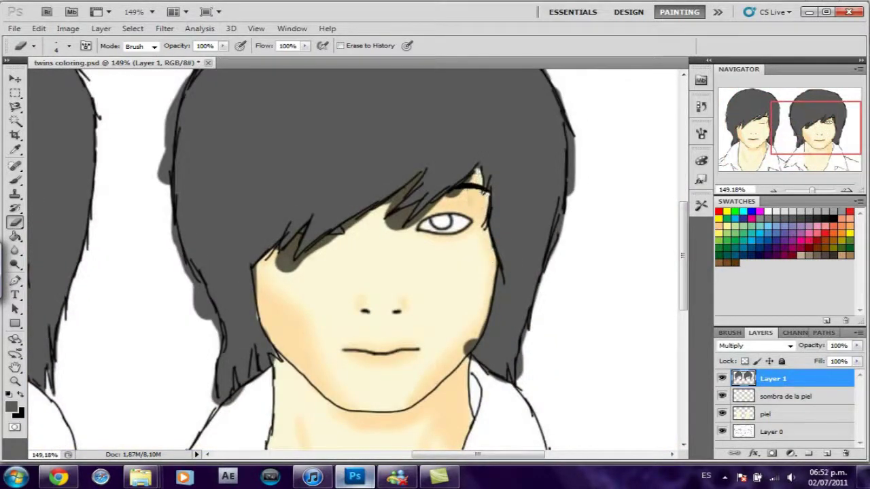
Clear dark patches beside the eye, under the fringe on the cheek, and near the right jaw
mouse_move(406, 219)
mouse_down()
mouse_move(392, 232)
mouse_move(402, 194)
mouse_up()
drag(360, 218, 296, 267)
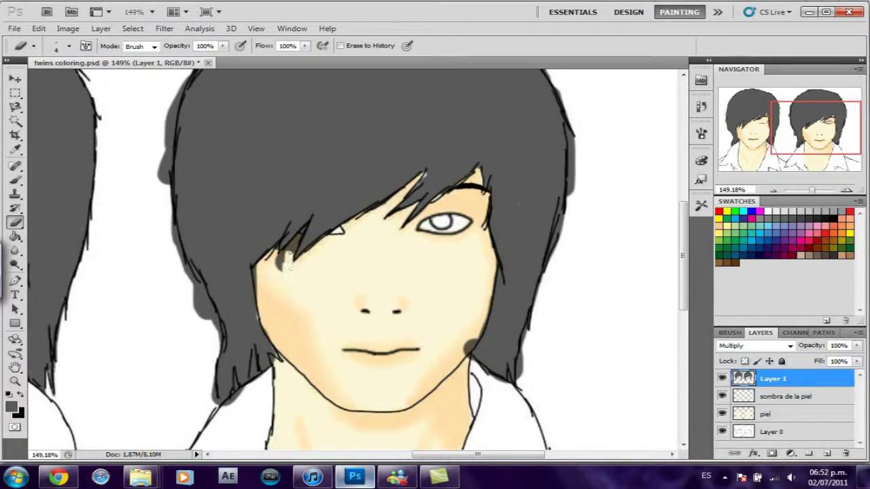
drag(299, 235, 280, 270)
drag(471, 346, 474, 332)
Erase gray outside the right and left hair outlines and the dark tips near the neck
drag(576, 197, 568, 105)
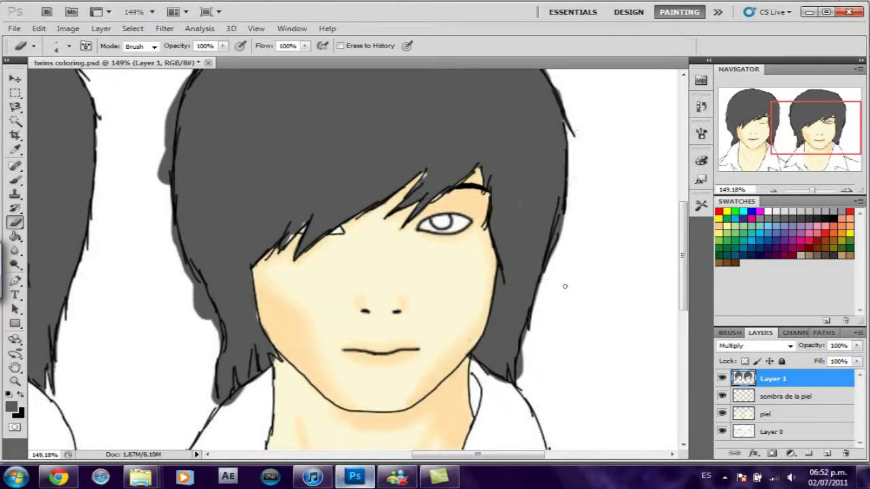
mouse_move(204, 320)
mouse_down()
mouse_move(176, 253)
mouse_move(163, 146)
mouse_move(184, 87)
mouse_up()
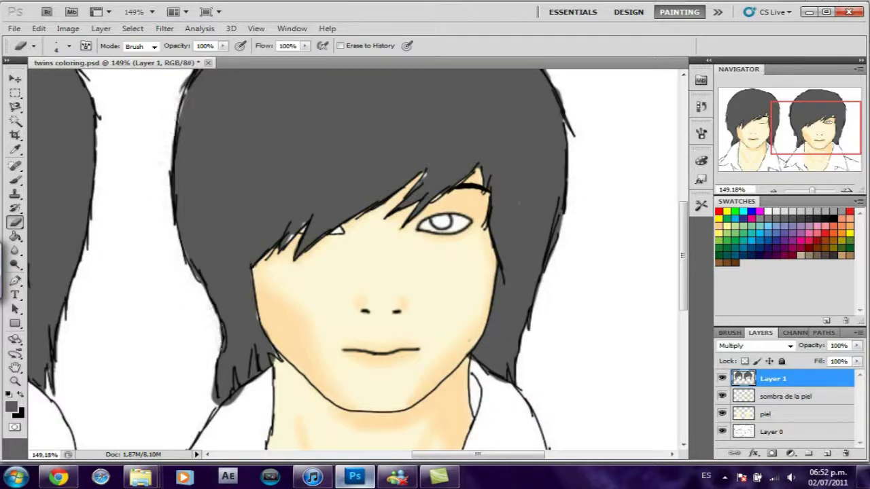
drag(256, 367, 238, 398)
scroll(321, 161, up, 5)
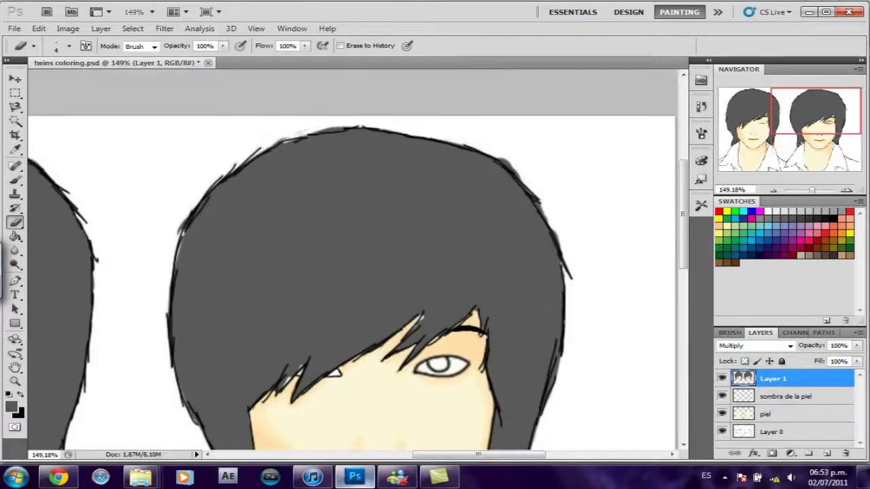
drag(172, 238, 563, 262)
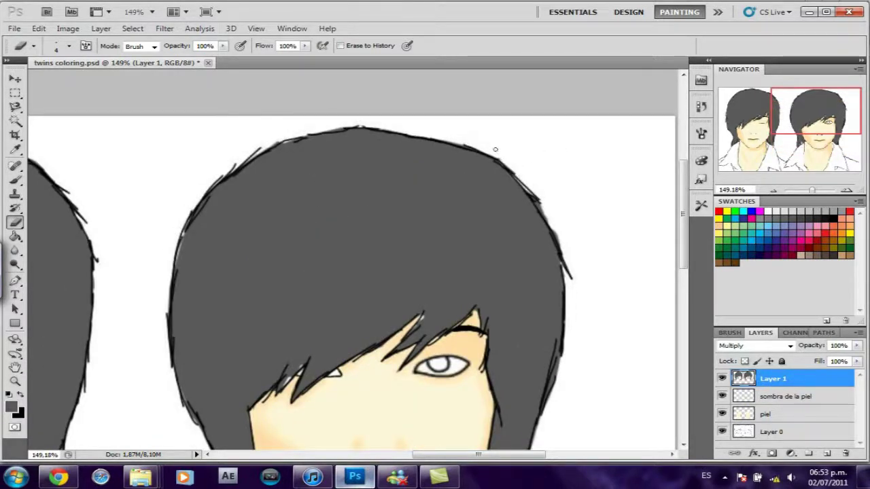
drag(543, 365, 515, 102)
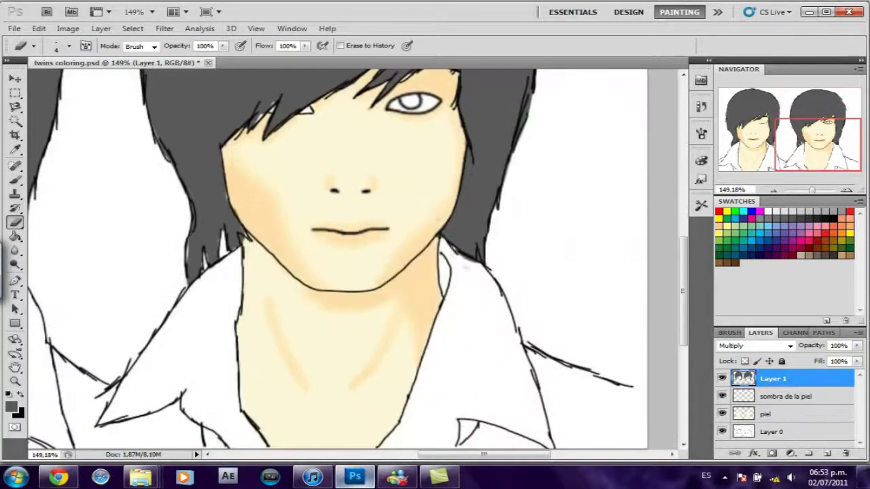
Switch to the Brush and set its size to 1 px
key(b)
right_click(303, 206)
double_click(336, 174)
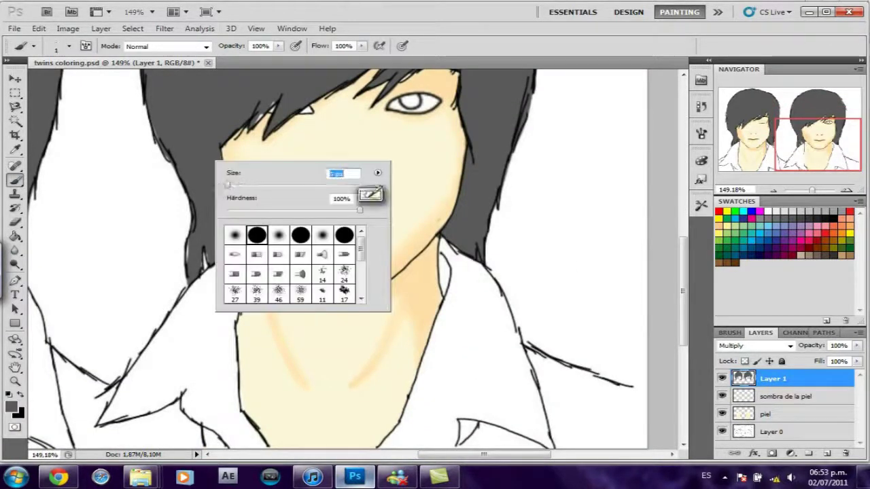
text(1)
key(Return)
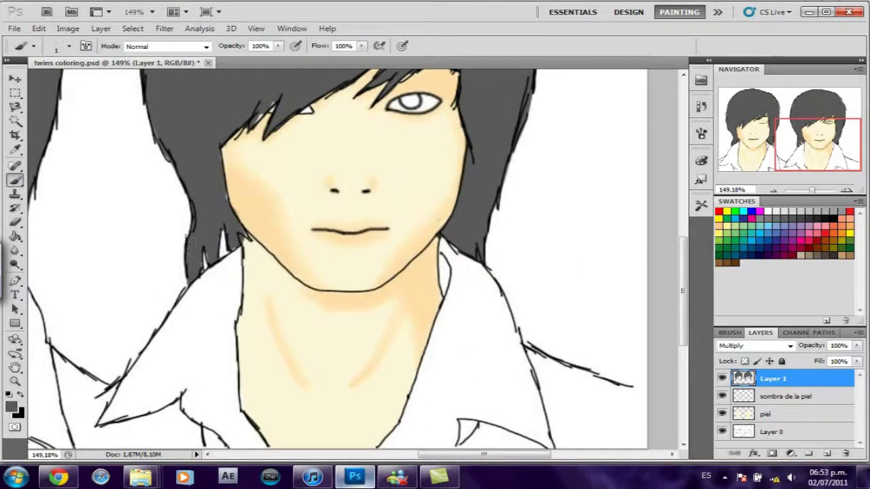
Zoom in on the cheek, set the brush to 3 px, and fill a gap and hair tip with gray
drag(339, 204, 384, 178)
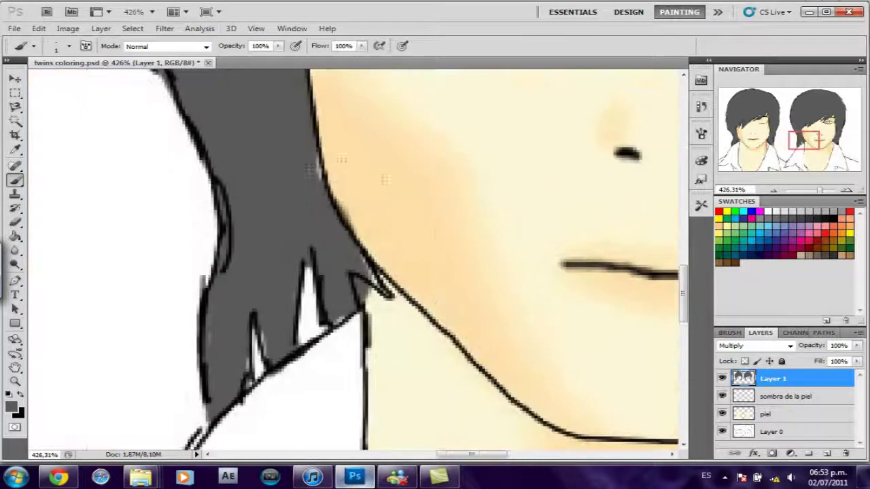
right_click(309, 170)
text(3)
key(Return)
drag(249, 358, 246, 384)
drag(361, 263, 371, 285)
key(e)
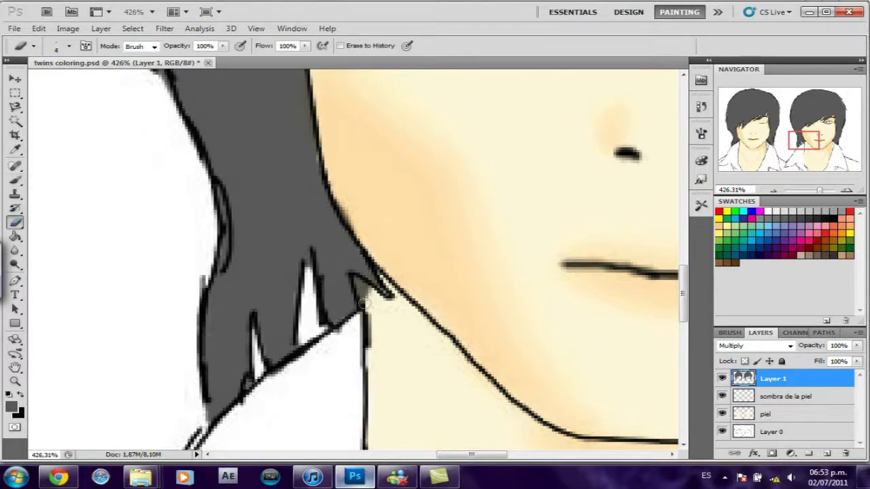
key(b)
Fill white gaps between hair strands and darken the strands along the curved hair edge
scroll(317, 310, up, 5)
scroll(319, 272, up, 5)
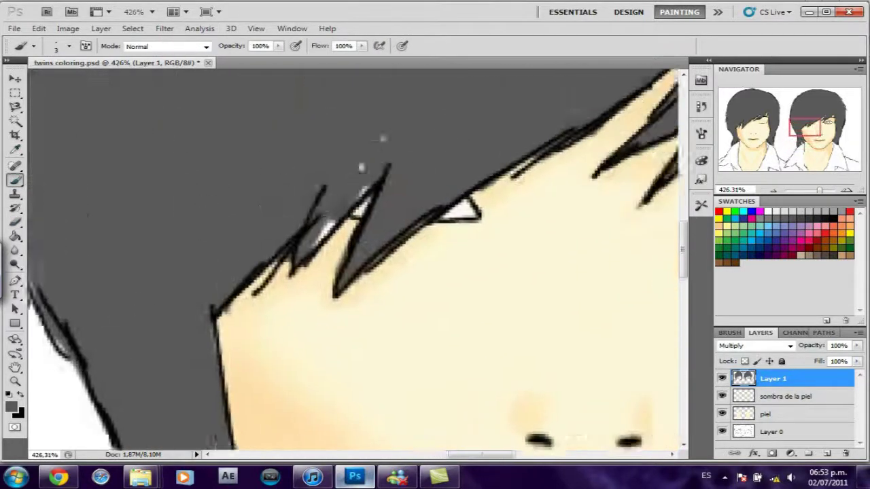
mouse_move(321, 219)
mouse_down()
mouse_move(350, 199)
mouse_move(299, 251)
mouse_up()
scroll(272, 204, up, 5)
scroll(224, 177, up, 3)
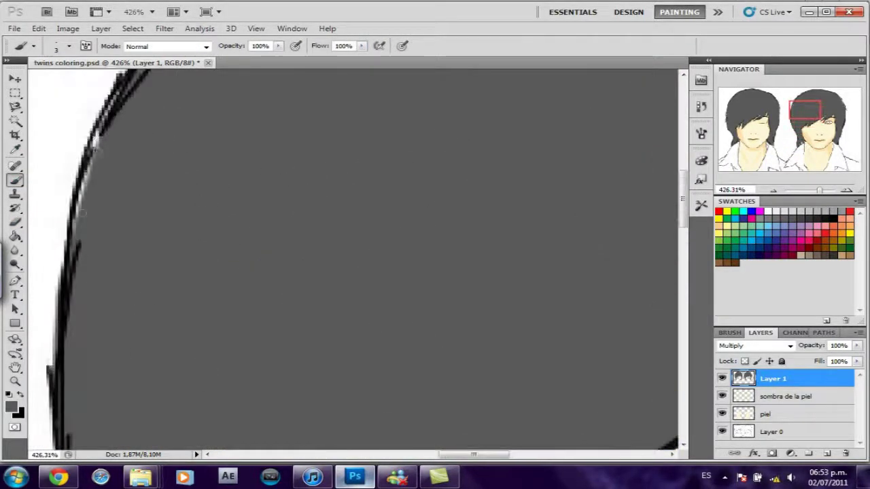
scroll(278, 233, up, 5)
scroll(267, 210, right, 5)
scroll(267, 210, right, 3)
drag(435, 333, 367, 234)
scroll(316, 157, down, 5)
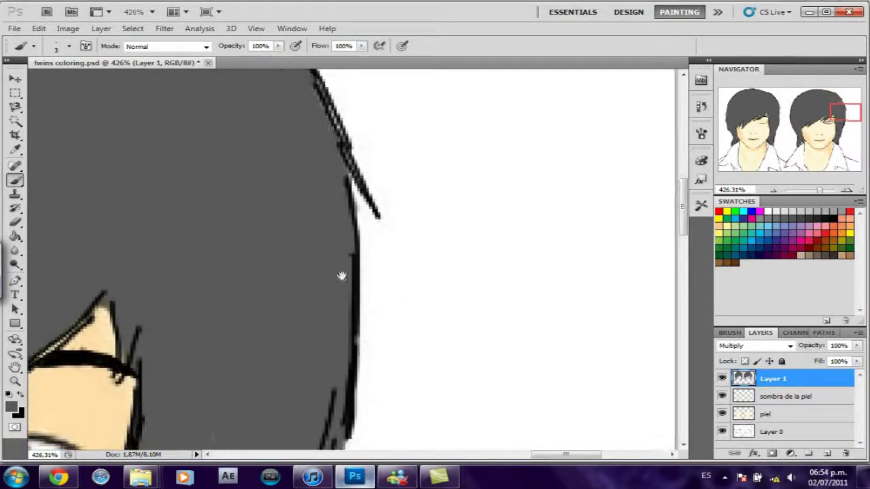
scroll(322, 235, down, 5)
scroll(222, 215, left, 5)
scroll(222, 214, left, 3)
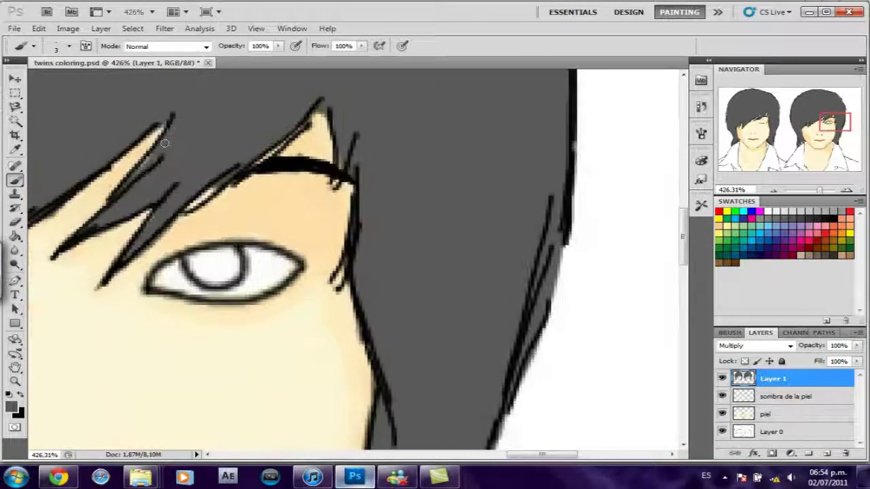
scroll(353, 258, left, 5)
scroll(353, 258, right, 4)
scroll(353, 258, down, 4)
scroll(353, 258, down, 1)
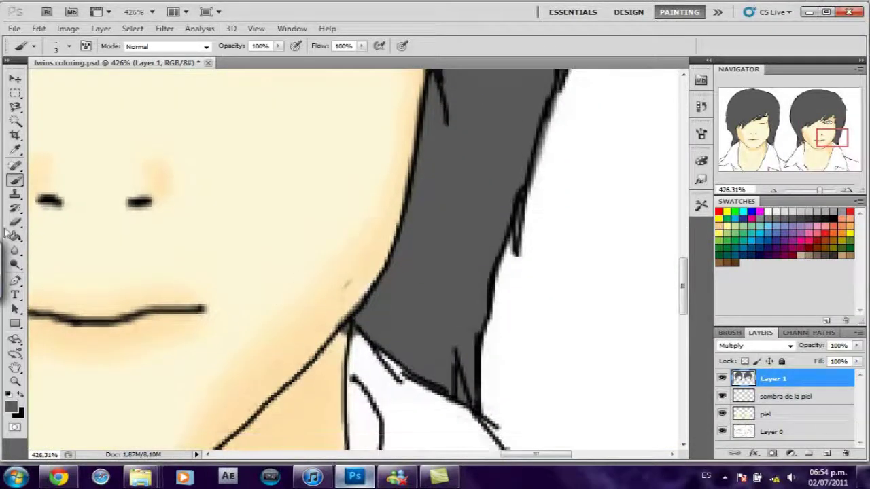
Set the Eraser to 1 px and pan across the eye, hair spikes and neck
key(e)
right_click(462, 307)
text(1)
key(Return)
mouse_move(345, 284)
mouse_down()
mouse_move(499, 400)
mouse_move(362, 258)
mouse_move(524, 262)
mouse_move(432, 273)
mouse_move(188, 258)
mouse_move(510, 291)
mouse_up()
key(b)
drag(525, 166, 600, 85)
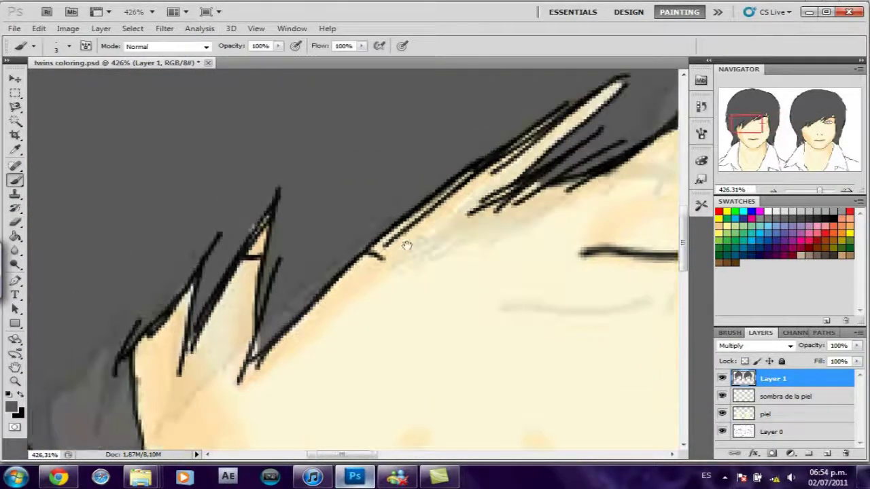
mouse_move(318, 308)
mouse_down()
mouse_move(437, 179)
mouse_move(475, 184)
mouse_move(310, 217)
mouse_up()
Erase dark pixels between hair strands, move to the hair top, and set the Eraser to 3 px
key(e)
mouse_move(318, 264)
mouse_down()
mouse_move(319, 299)
mouse_move(300, 314)
mouse_up()
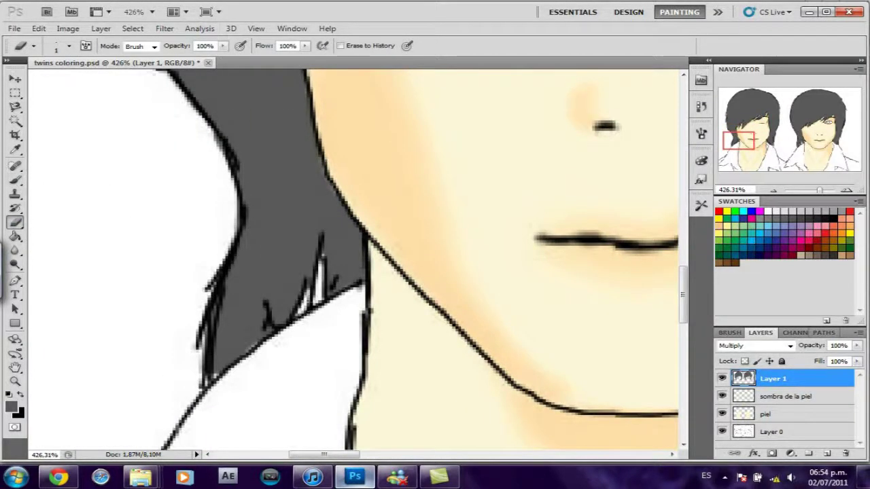
key(b)
mouse_move(250, 315)
mouse_down()
mouse_move(379, 145)
mouse_move(178, 301)
mouse_up()
mouse_move(290, 136)
mouse_down()
mouse_move(234, 260)
mouse_move(118, 266)
mouse_up()
key(e)
right_click(68, 170)
text(3)
key(Return)
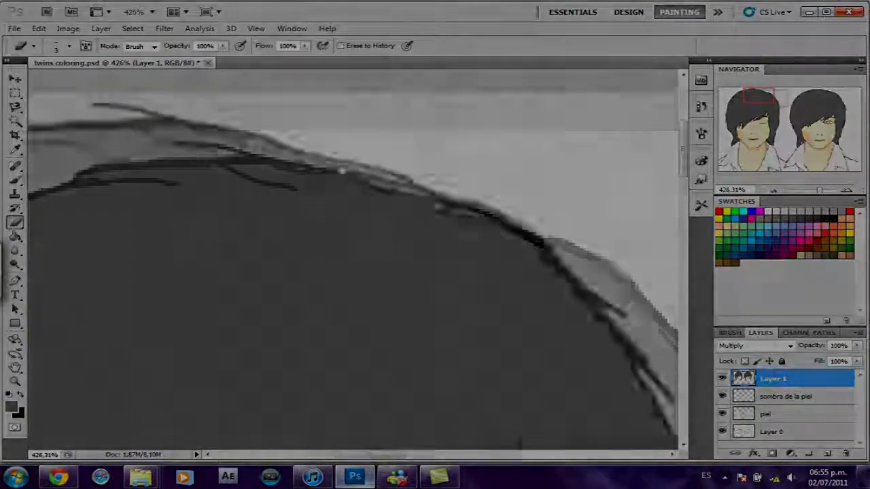